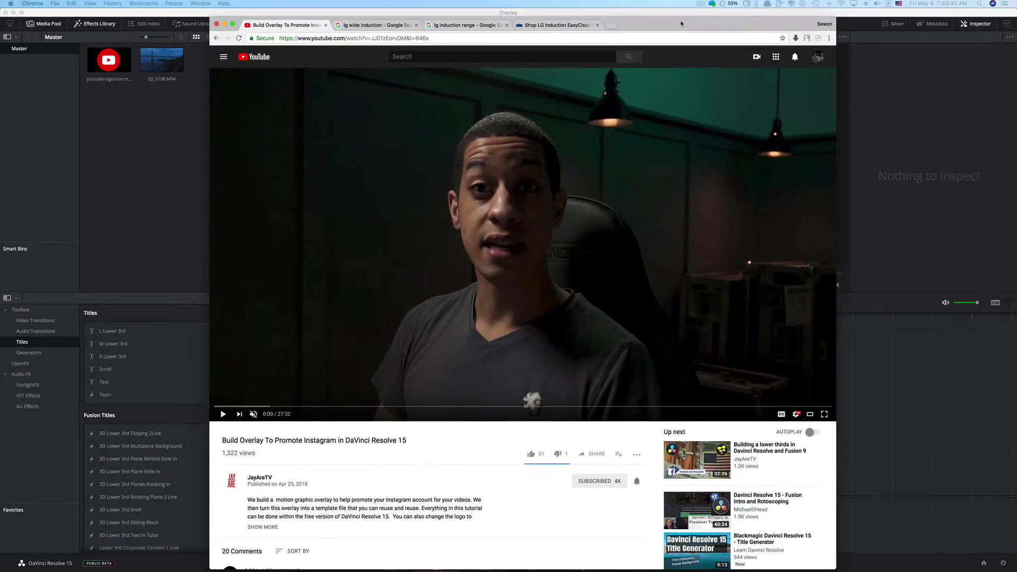
- Play the "Build Overlay To Promote Instagram in DaVinci Resolve 15" video and minimize the browser window
{"action": "left_click", "coordinate": [228, 409]}
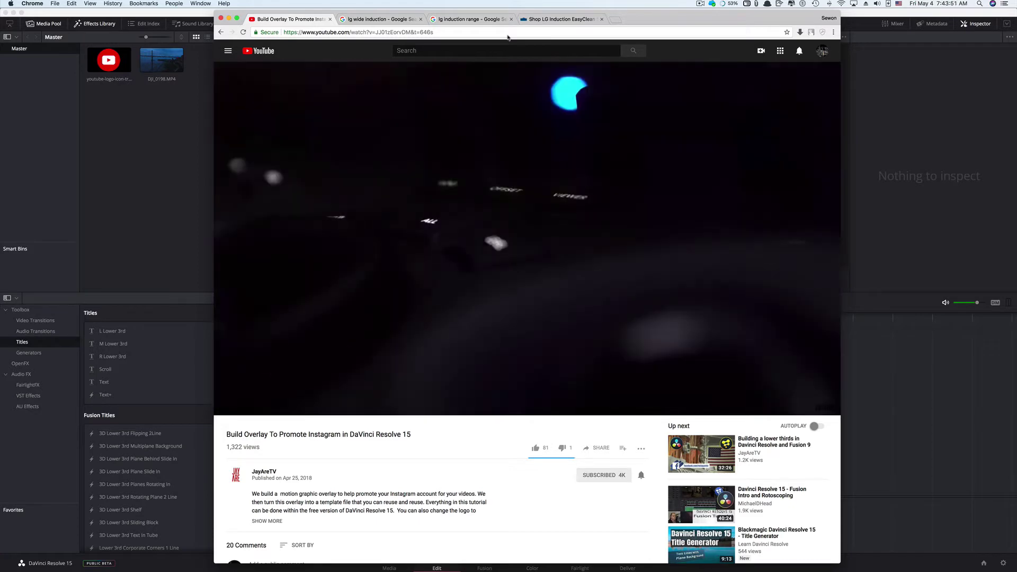
{"action": "key", "text": "super+m"}
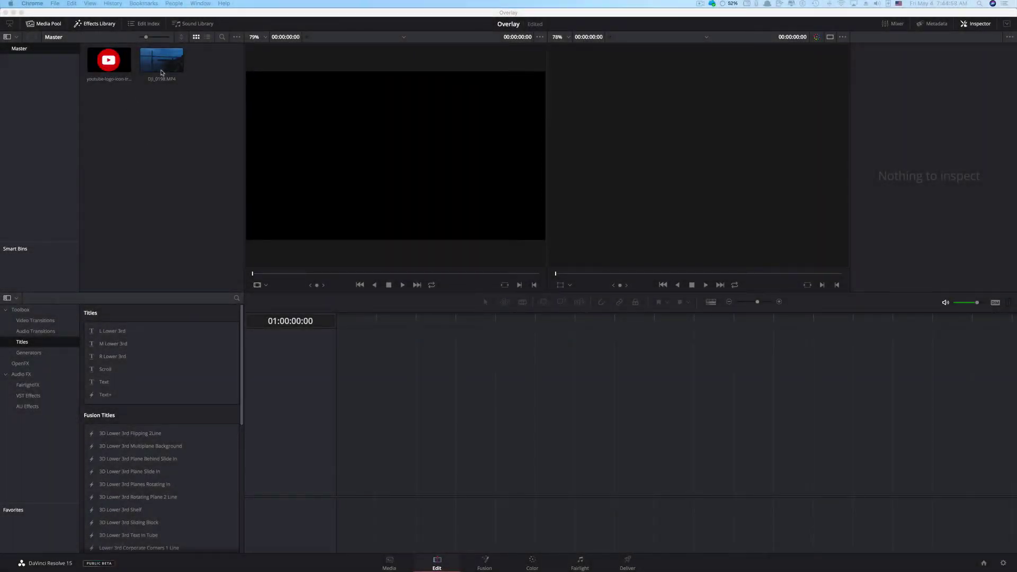
- Place DJI_0198.MP4 on Video 1 and the YouTube logo image above it on Video 2, starting a few seconds in
{"action": "left_click_drag", "start_coordinate": [170, 67], "coordinate": [404, 438]}
{"action": "left_click", "coordinate": [108, 66]}
{"action": "left_click_drag", "start_coordinate": [107, 66], "coordinate": [392, 450]}
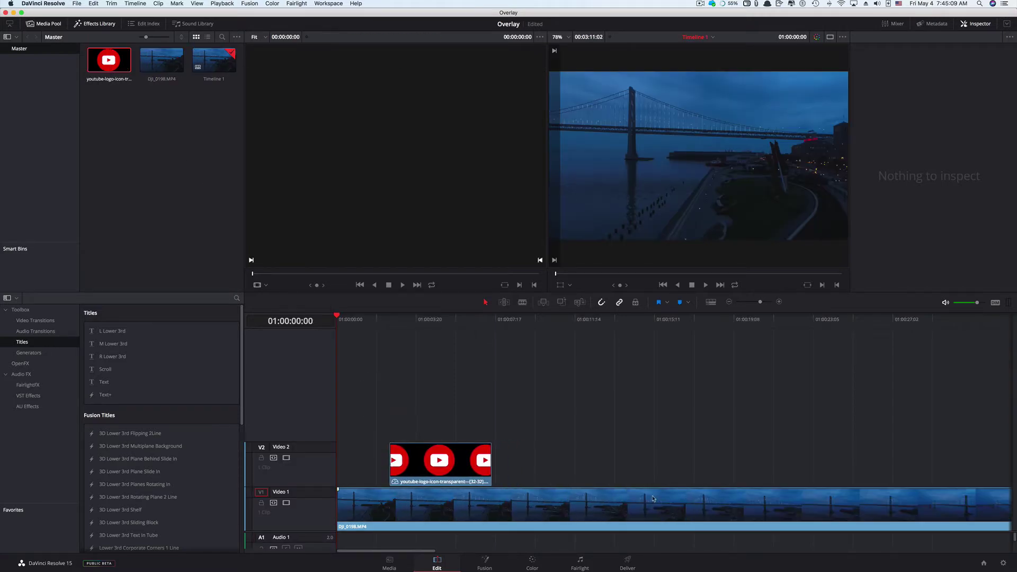
- Cut the DJI_0198.MP4 clip at about 01:00:11:14, delete the remainder, and shorten the logo clip on Video 2
{"action": "left_click", "coordinate": [573, 510]}
{"action": "left_click", "coordinate": [578, 503]}
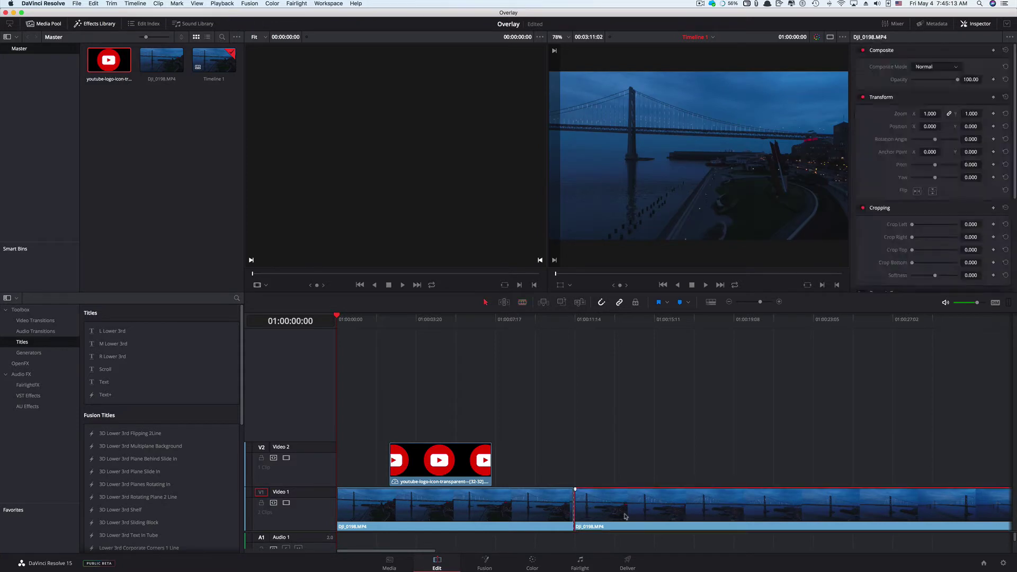
{"action": "key", "text": "Delete"}
{"action": "left_click_drag", "start_coordinate": [491, 463], "coordinate": [456, 462]}
- Split the DJI_0198.MP4 clip on Video 1 at the start and end of the logo clip
{"action": "key", "text": "b"}
{"action": "left_click", "coordinate": [391, 511]}
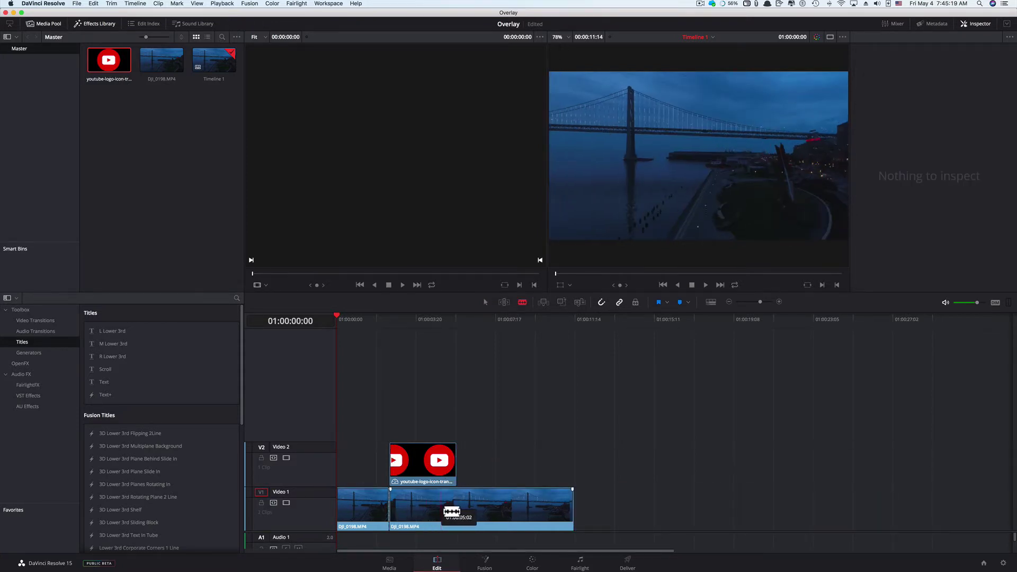
{"action": "left_click", "coordinate": [457, 512]}
{"action": "key", "text": "a"}
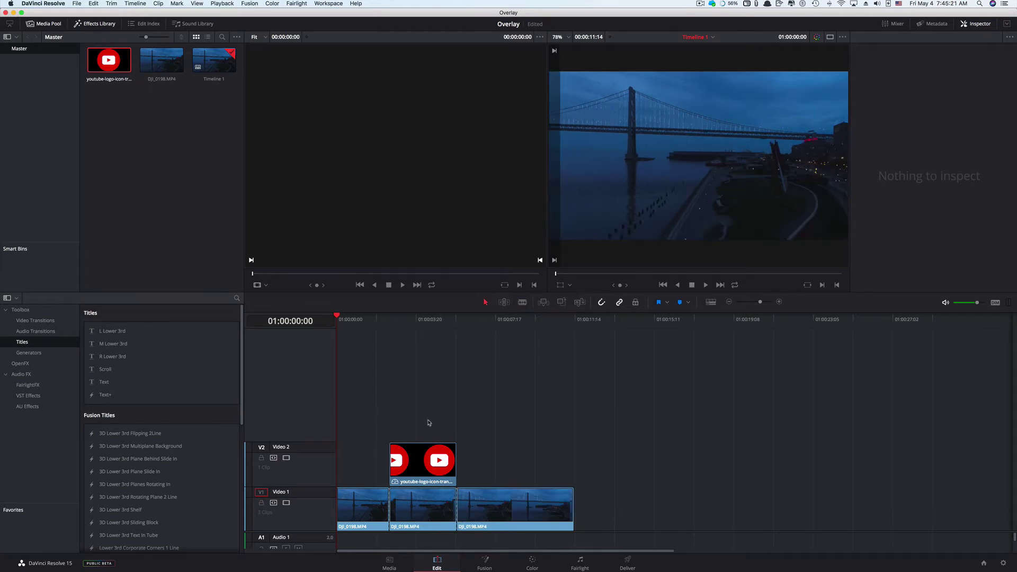
- Combine the logo clip and the footage segment beneath it into a new Fusion clip
{"action": "left_click", "coordinate": [428, 462]}
{"action": "right_click", "coordinate": [429, 466]}
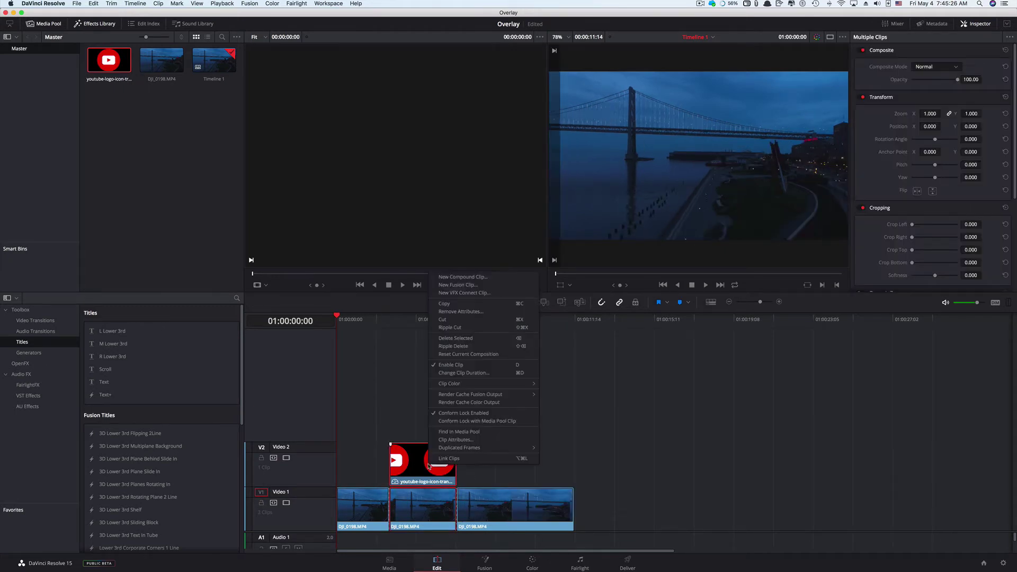
{"action": "left_click", "coordinate": [460, 286]}
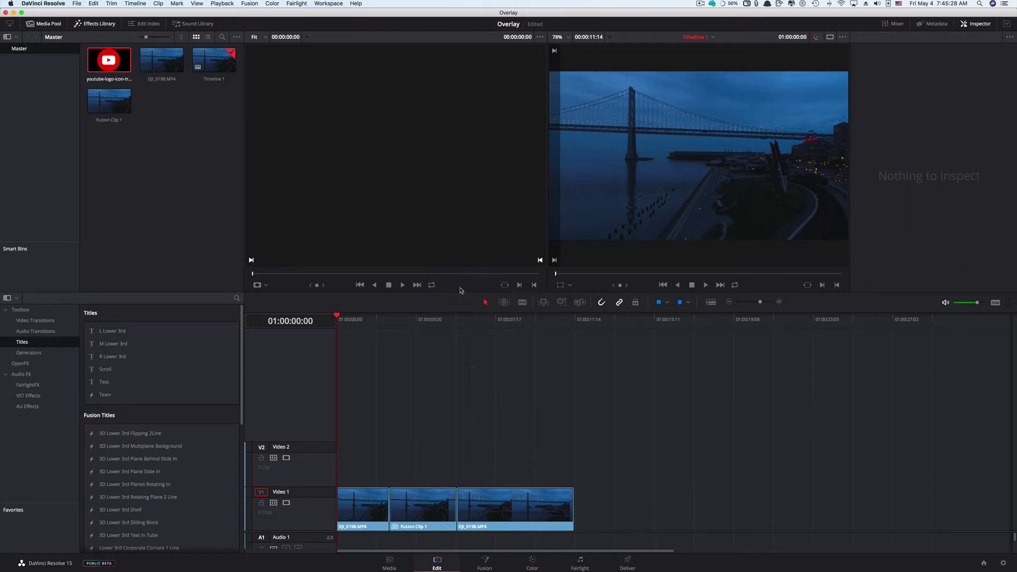
- Move the playhead to 01:00:02:14 and open the Fusion clip on the Fusion page
{"action": "left_click_drag", "start_coordinate": [377, 320], "coordinate": [390, 341]}
{"action": "left_click", "coordinate": [416, 495]}
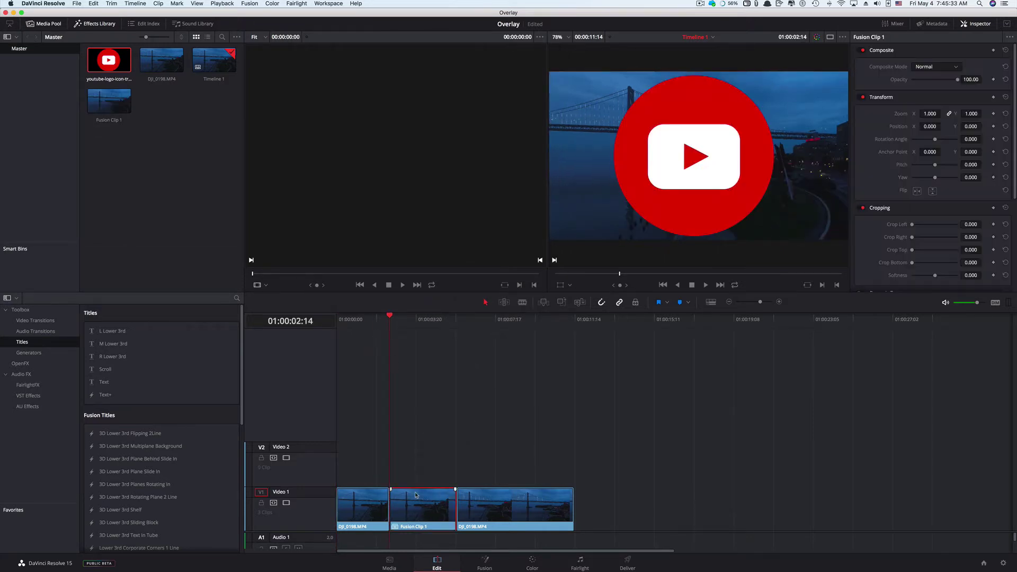
{"action": "left_click", "coordinate": [484, 562]}
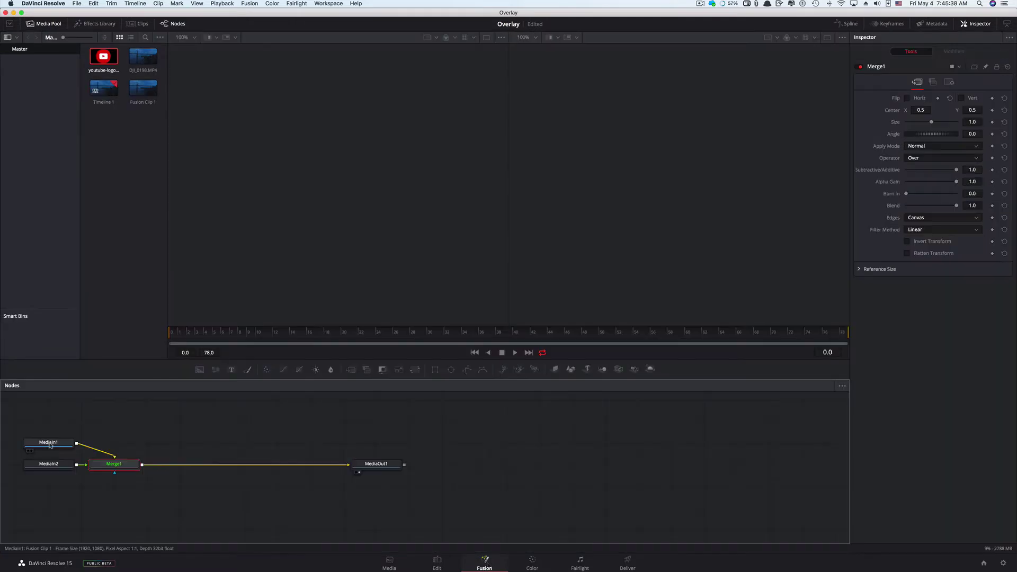
- View the MediaIn1 and MediaIn2 nodes in the first viewer and the Merge1 result in the second viewer
{"action": "left_click_drag", "start_coordinate": [55, 440], "coordinate": [61, 434]}
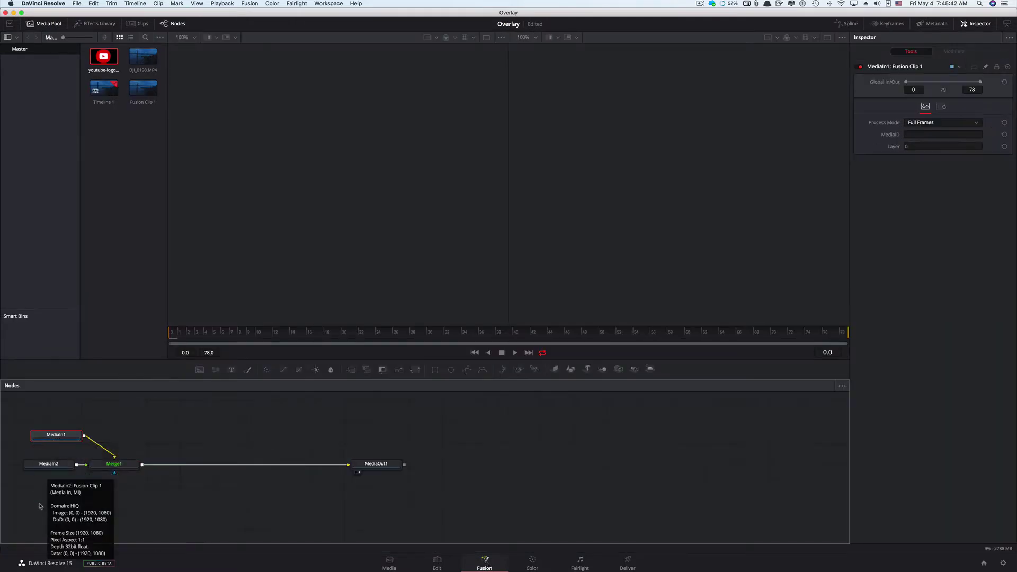
{"action": "key", "text": "1"}
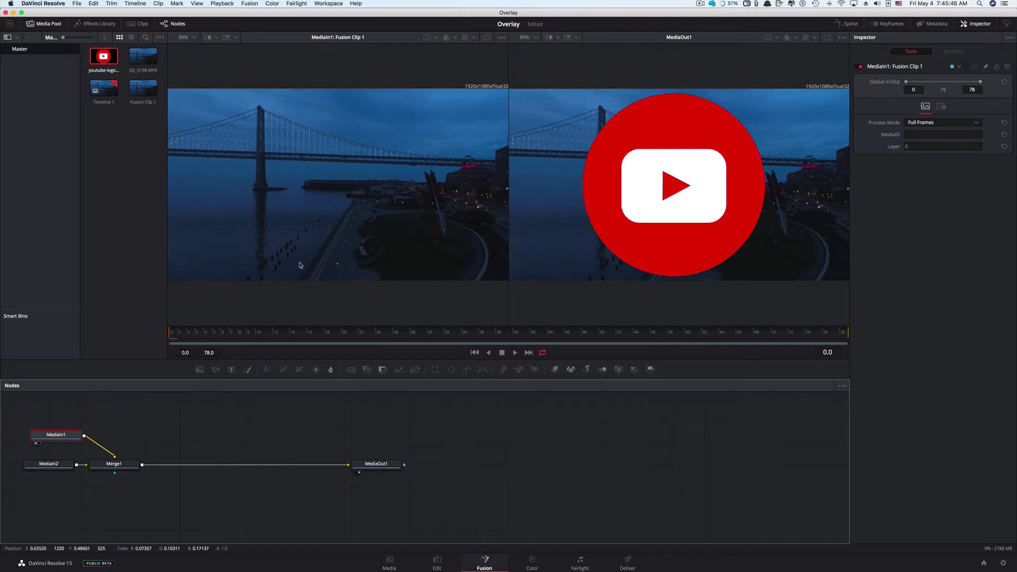
{"action": "left_click", "coordinate": [53, 466]}
{"action": "key", "text": "1"}
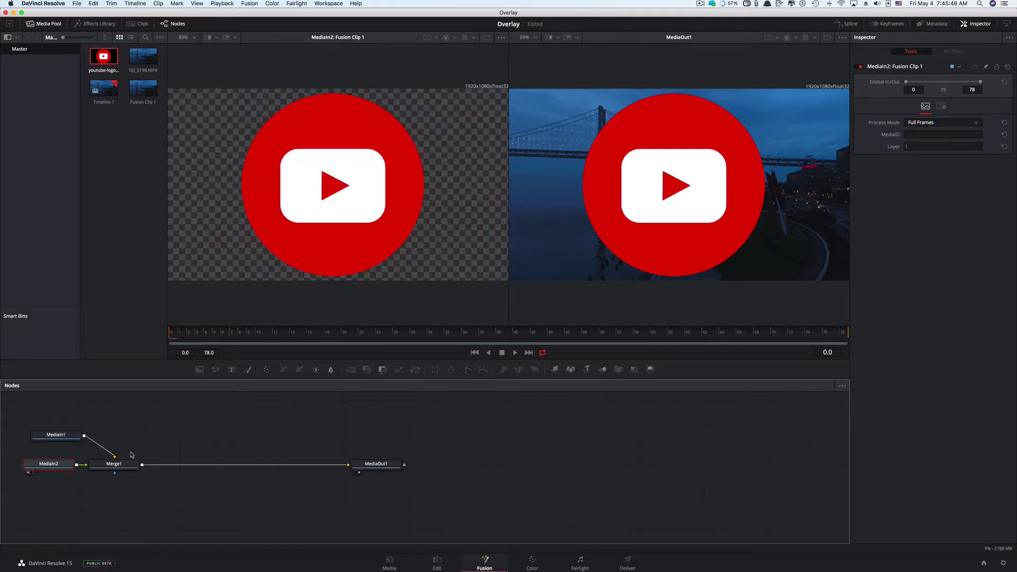
{"action": "left_click", "coordinate": [114, 464]}
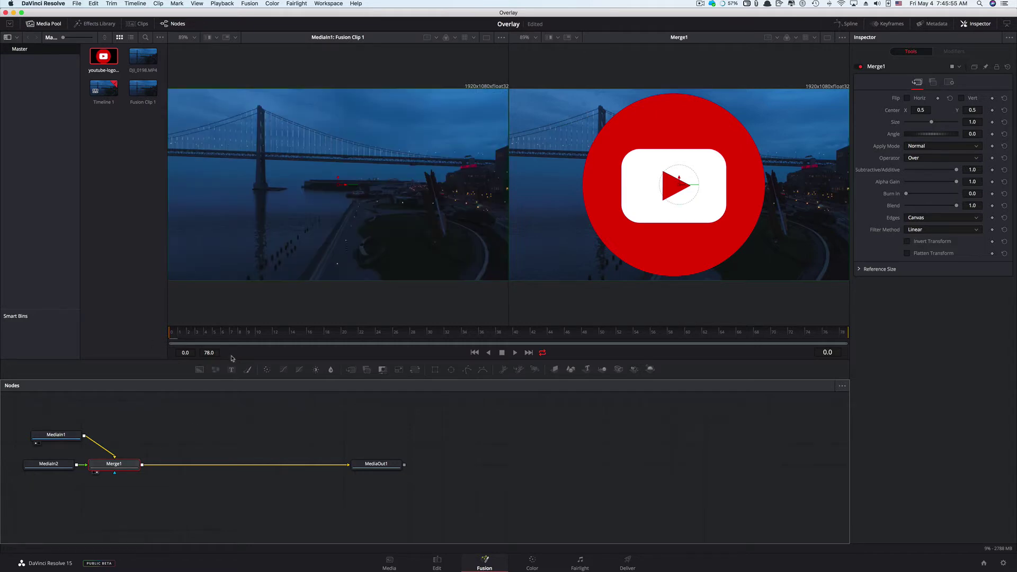
- Add a Background node masked by a Rectangle and merge it into the composite after Merge1
{"action": "left_click_drag", "start_coordinate": [202, 370], "coordinate": [195, 419]}
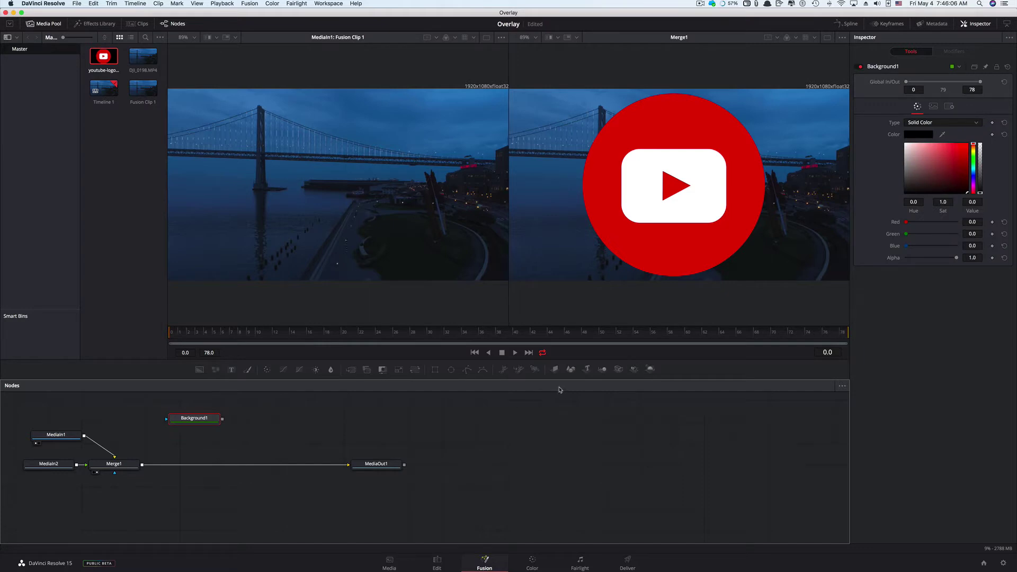
{"action": "left_click_drag", "start_coordinate": [435, 369], "coordinate": [286, 418]}
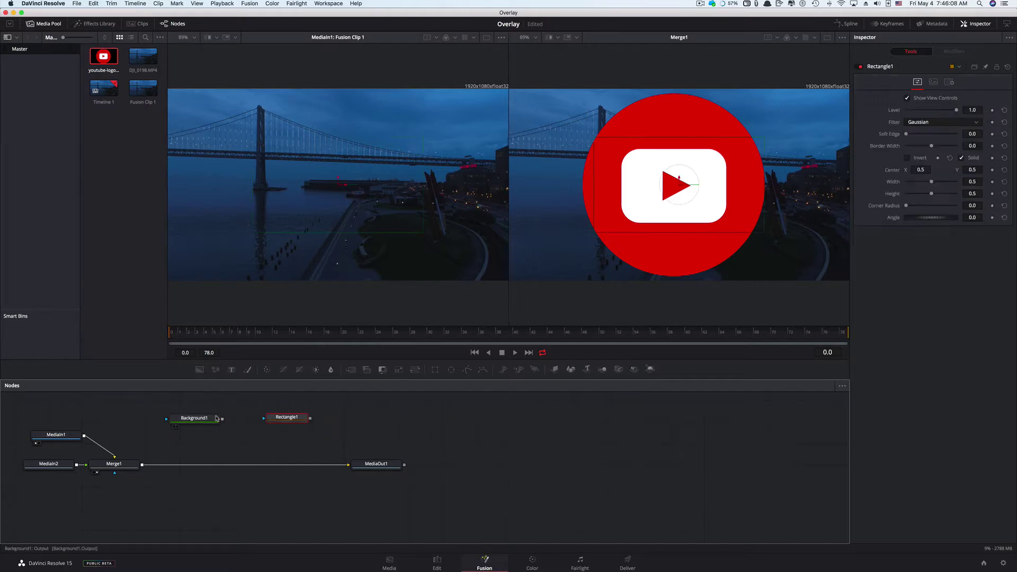
{"action": "left_click_drag", "start_coordinate": [199, 422], "coordinate": [198, 443]}
{"action": "left_click_drag", "start_coordinate": [287, 417], "coordinate": [143, 467]}
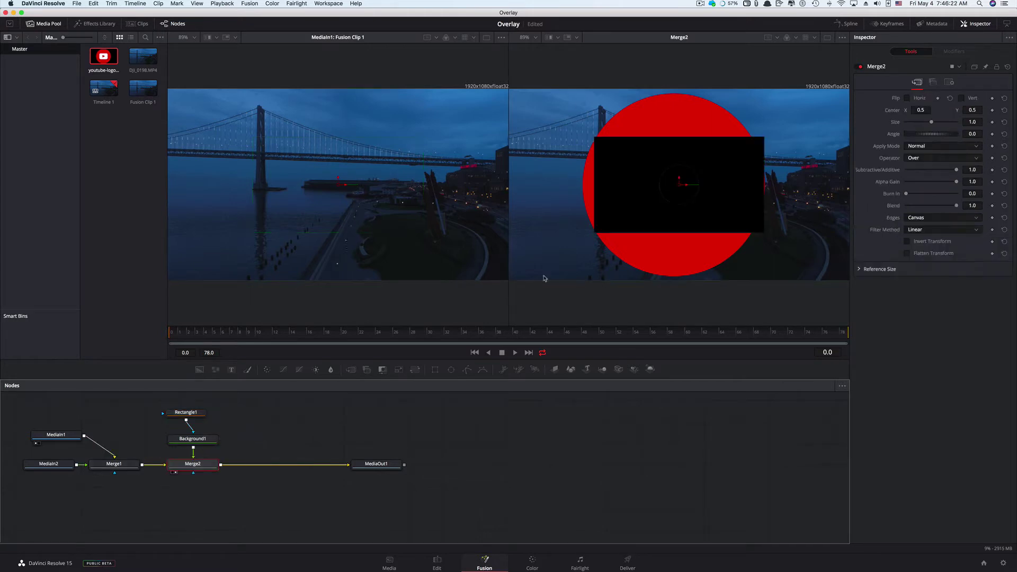
- Set the Rectangle mask to width 0.622 and height 0.142, and colour the Background bright green
{"action": "left_click", "coordinate": [193, 415]}
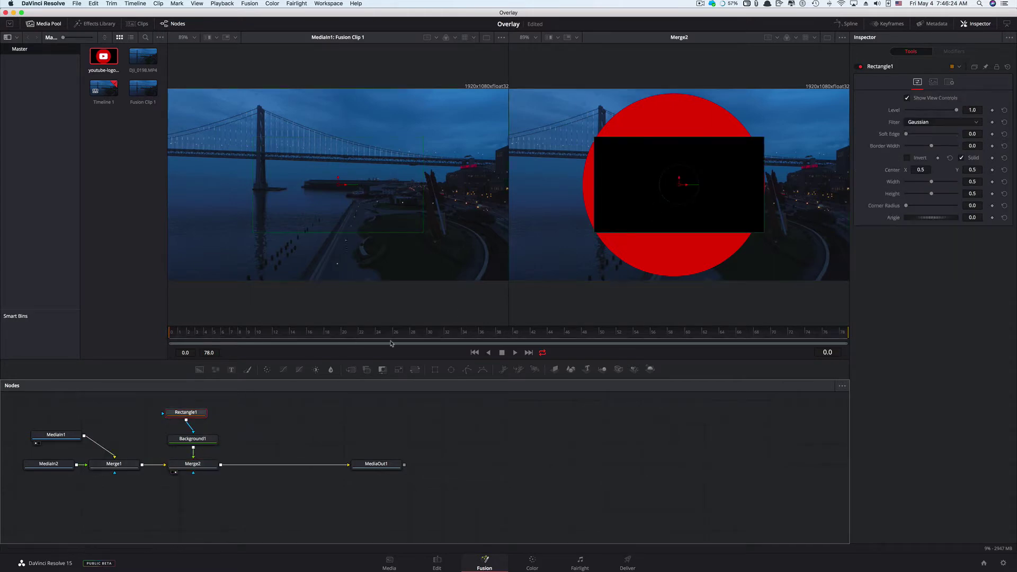
{"action": "left_click_drag", "start_coordinate": [931, 181], "coordinate": [914, 197]}
{"action": "left_click", "coordinate": [197, 441]}
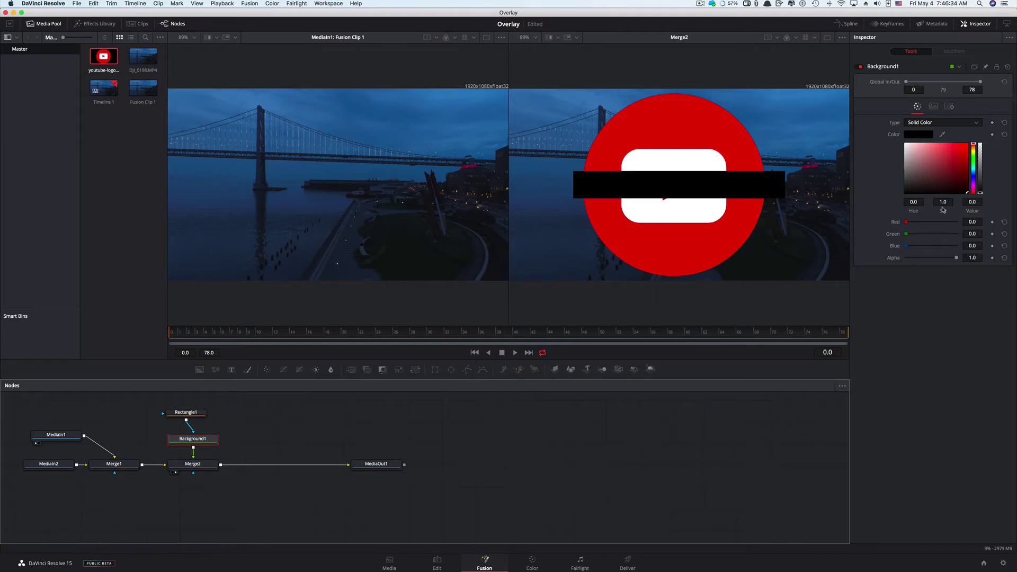
{"action": "left_click", "coordinate": [974, 161]}
{"action": "left_click", "coordinate": [961, 153]}
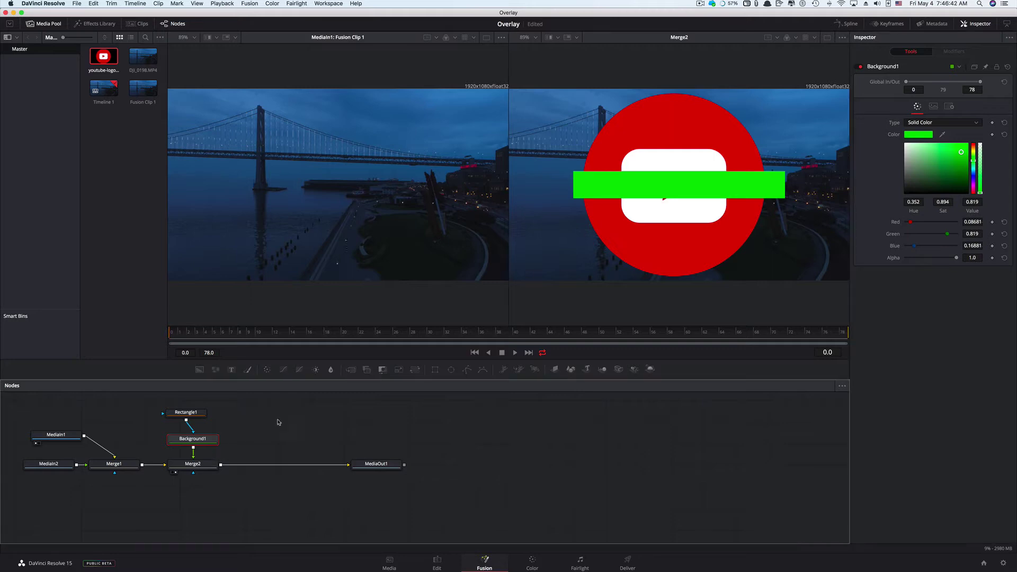
- Add a Text node reading "subscribe!!", merge it after Merge2, and show the new merge in the second viewer
{"action": "left_click_drag", "start_coordinate": [232, 369], "coordinate": [290, 428]}
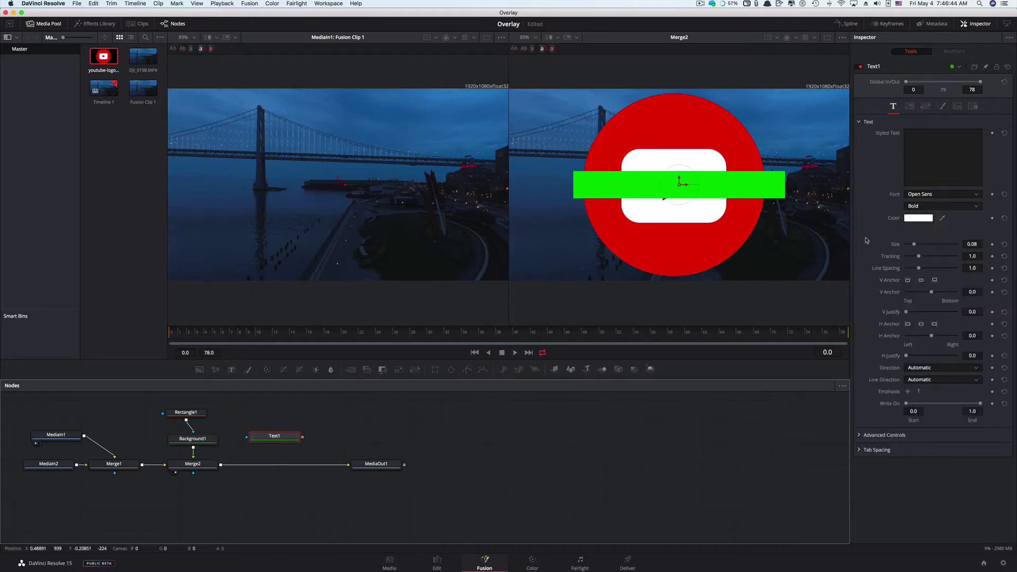
{"action": "left_click", "coordinate": [946, 158]}
{"action": "type", "text": "subscribe!!"}
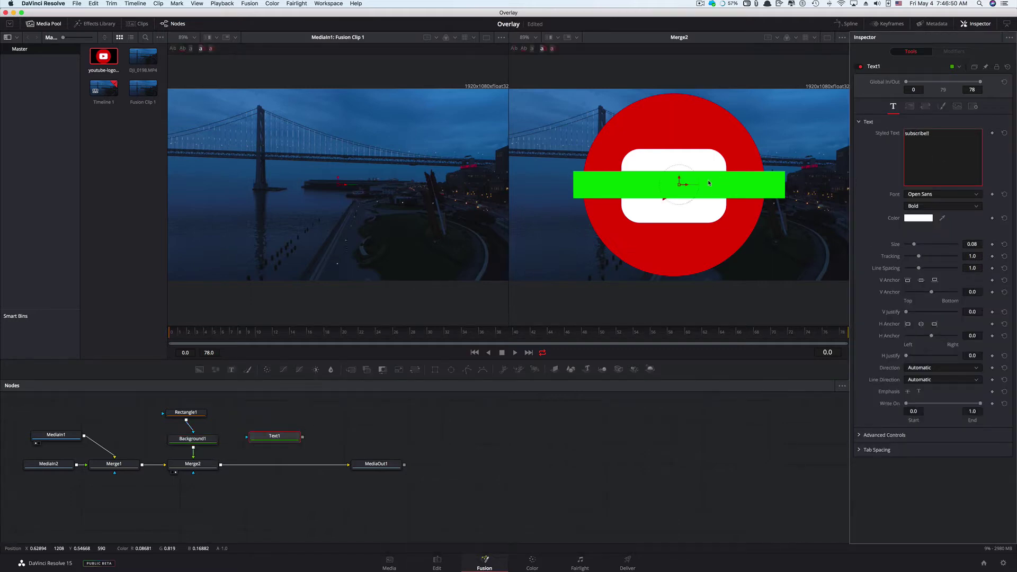
{"action": "left_click_drag", "start_coordinate": [303, 436], "coordinate": [222, 464]}
{"action": "key", "text": "2"}
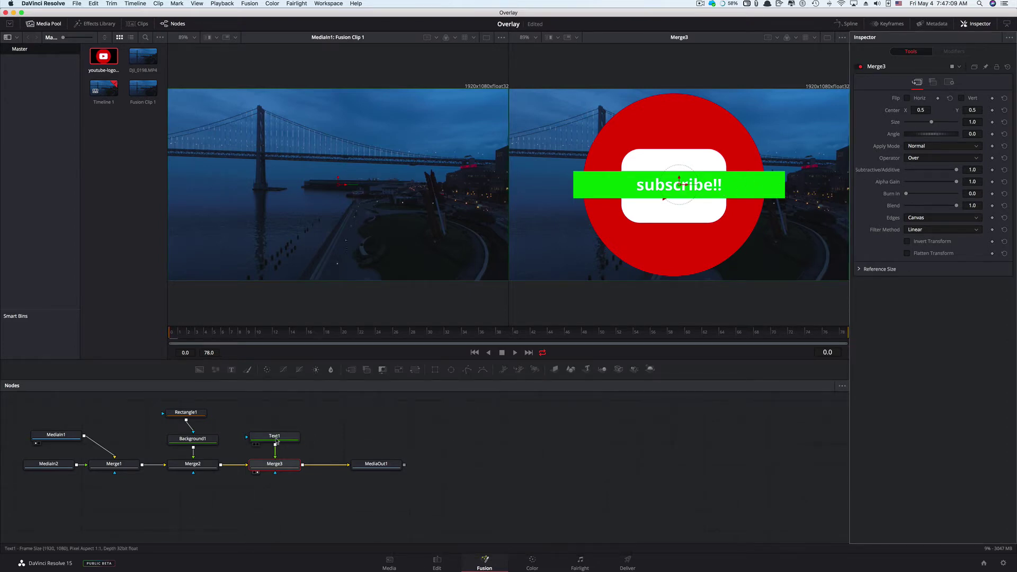
- Set the "subscribe!!" text size to about 0.035 and its tracking to about 1.255
{"action": "left_click", "coordinate": [281, 436]}
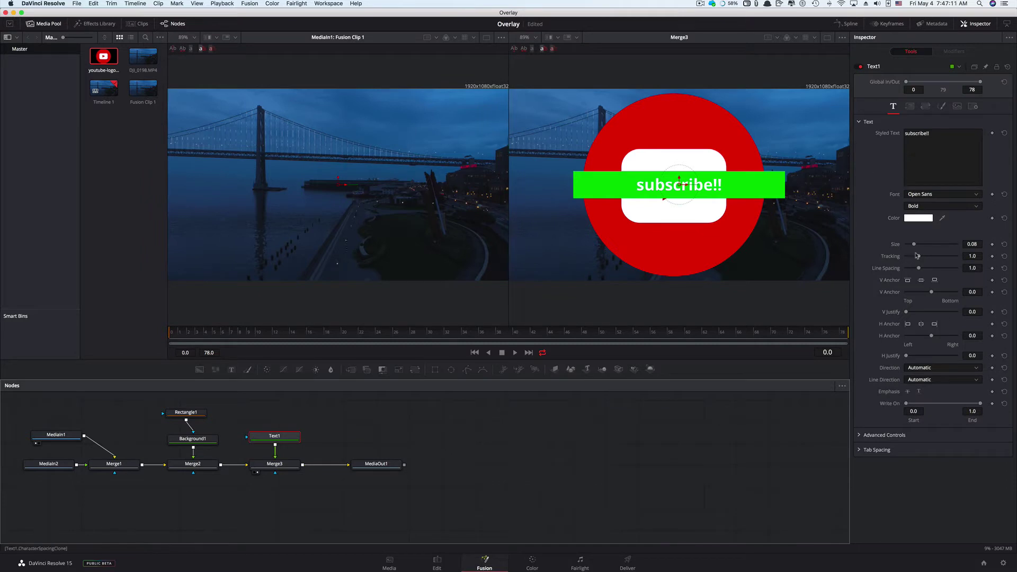
{"action": "key", "text": "super"}
{"action": "left_click_drag", "start_coordinate": [915, 247], "coordinate": [875, 266]}
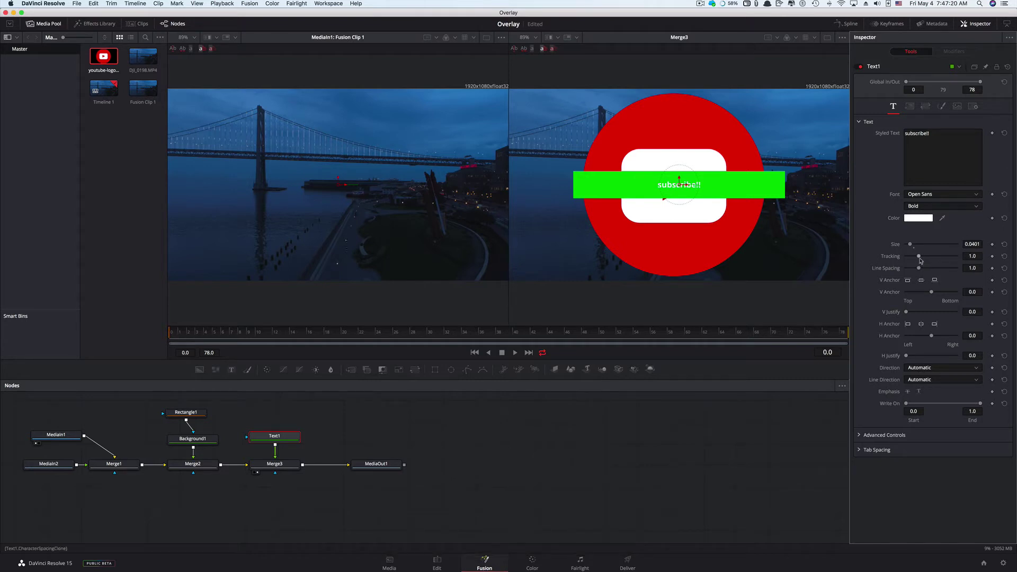
{"action": "key", "text": "super"}
{"action": "mouse_move", "coordinate": [919, 258]}
{"action": "left_mouse_down"}
{"action": "mouse_move", "coordinate": [919, 247]}
{"action": "mouse_move", "coordinate": [923, 260]}
{"action": "left_mouse_up"}
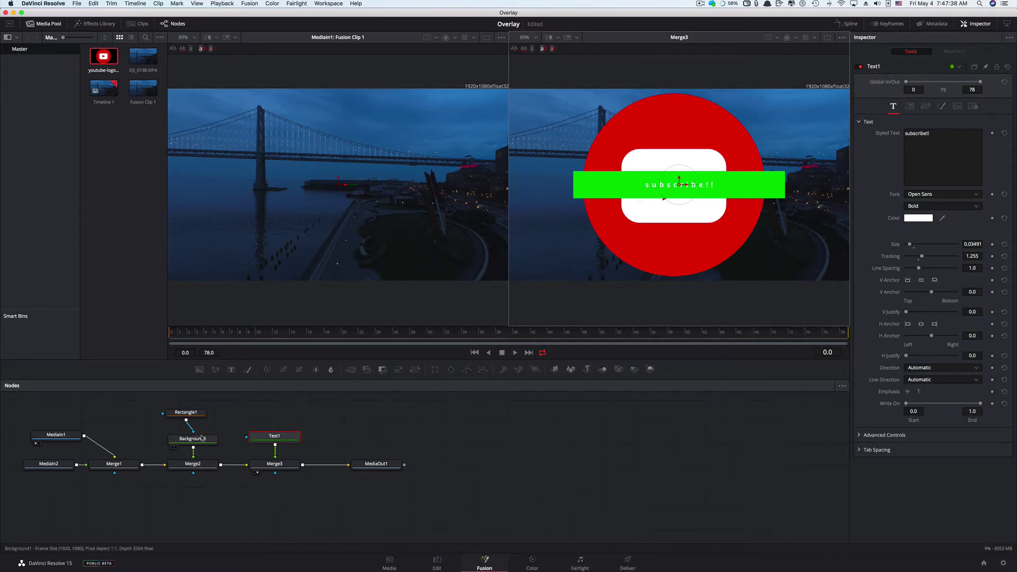
- Set the Rectangle mask's height to 0.114 and its corner radius to 0.181
{"action": "left_click", "coordinate": [189, 414]}
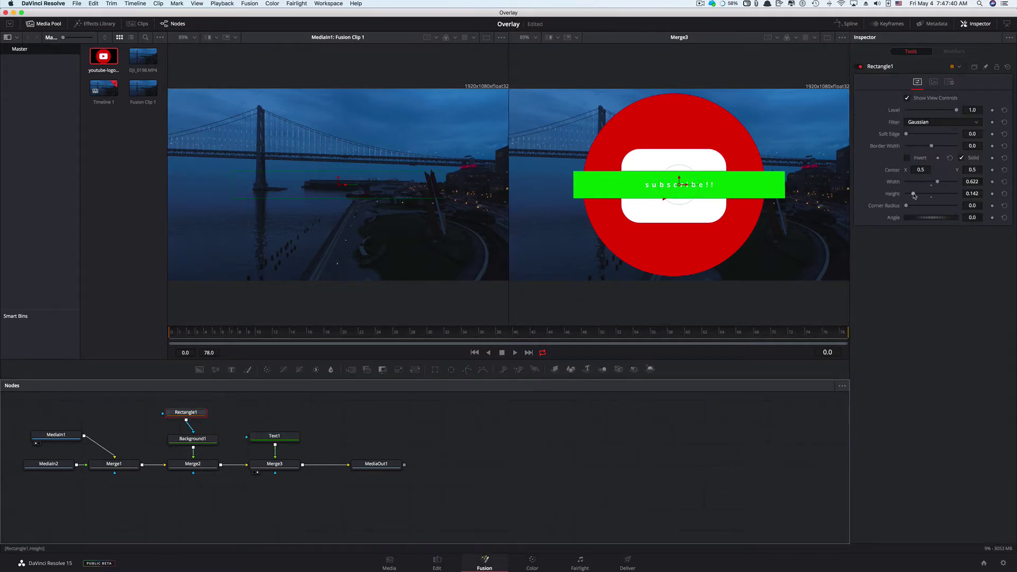
{"action": "left_click_drag", "start_coordinate": [913, 197], "coordinate": [805, 203]}
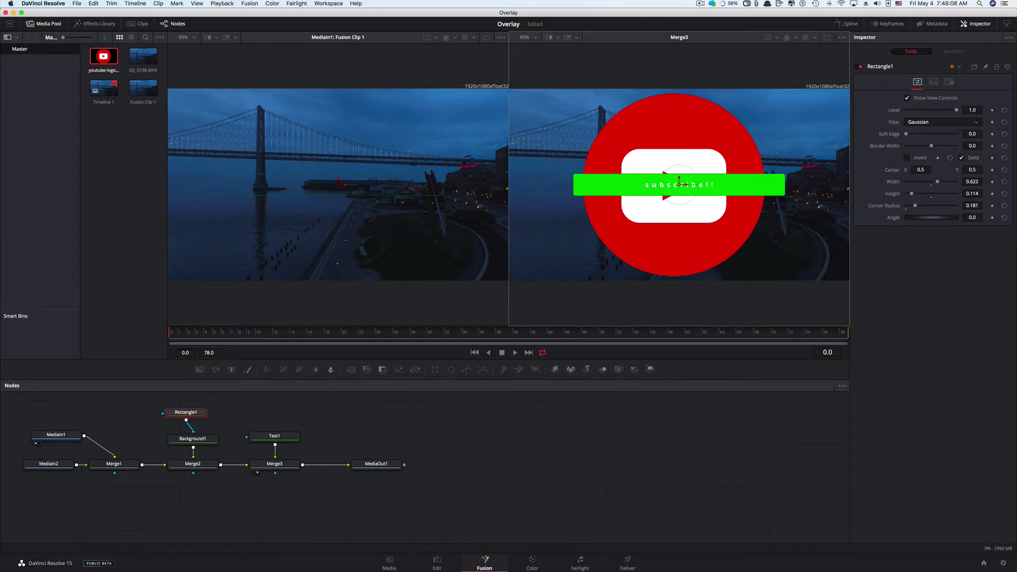
- Scale the YouTube logo in Merge1 to size 0.09 and move it beside the green bar at centre X 0.1336
{"action": "left_click", "coordinate": [57, 465]}
{"action": "key", "text": "1"}
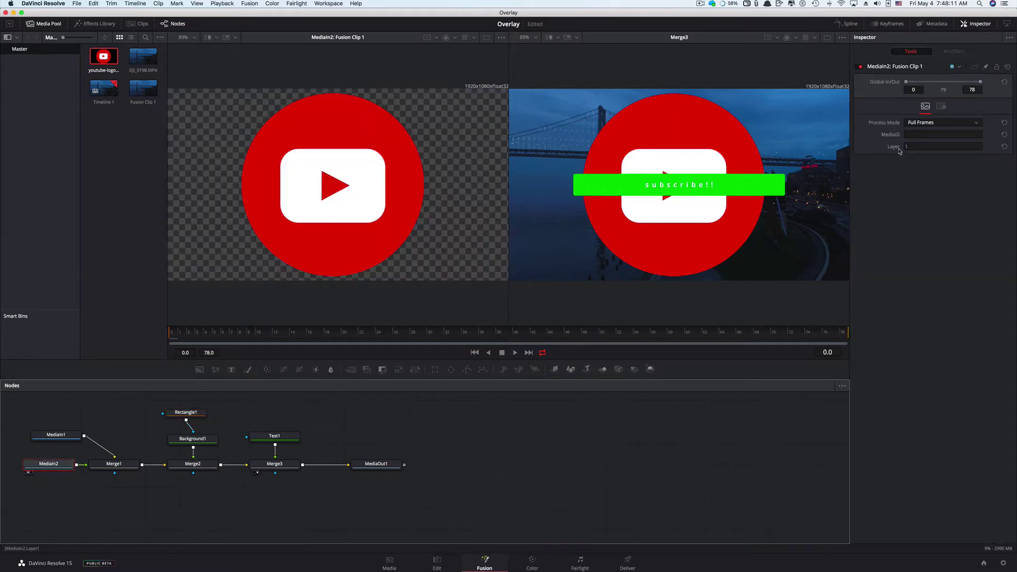
{"action": "left_click", "coordinate": [111, 465]}
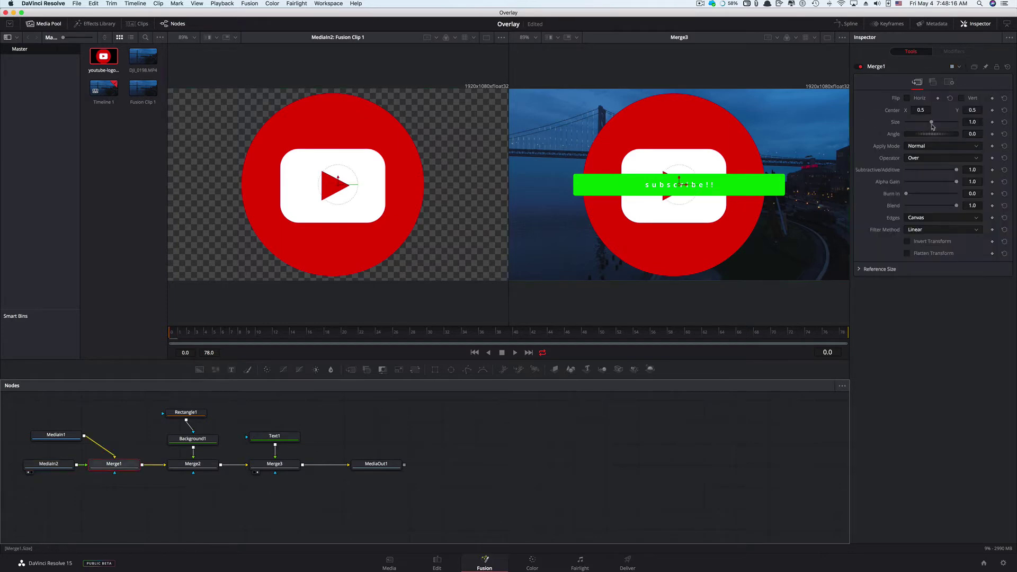
{"action": "left_click_drag", "start_coordinate": [932, 123], "coordinate": [909, 133]}
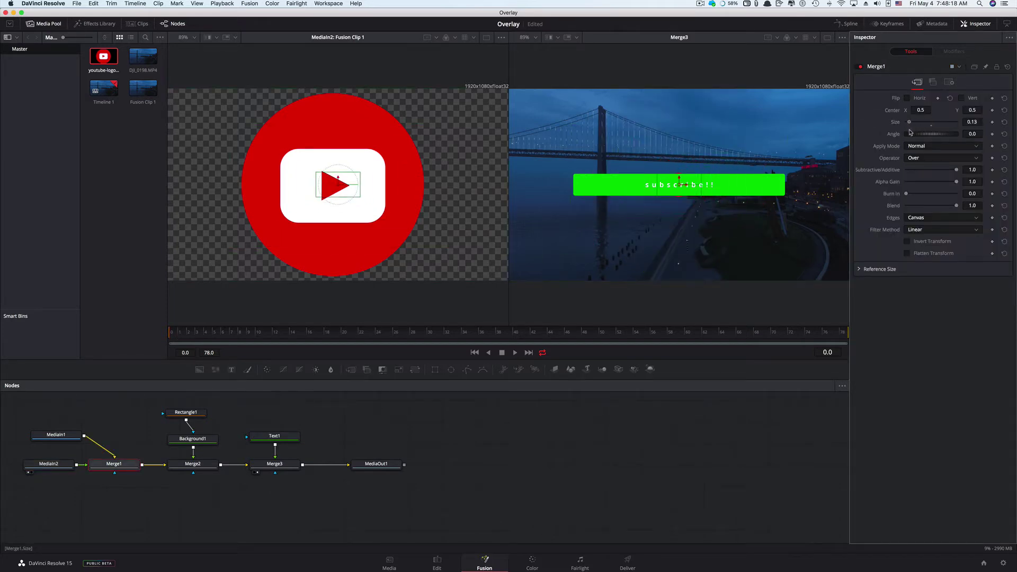
{"action": "left_click_drag", "start_coordinate": [686, 186], "coordinate": [561, 203]}
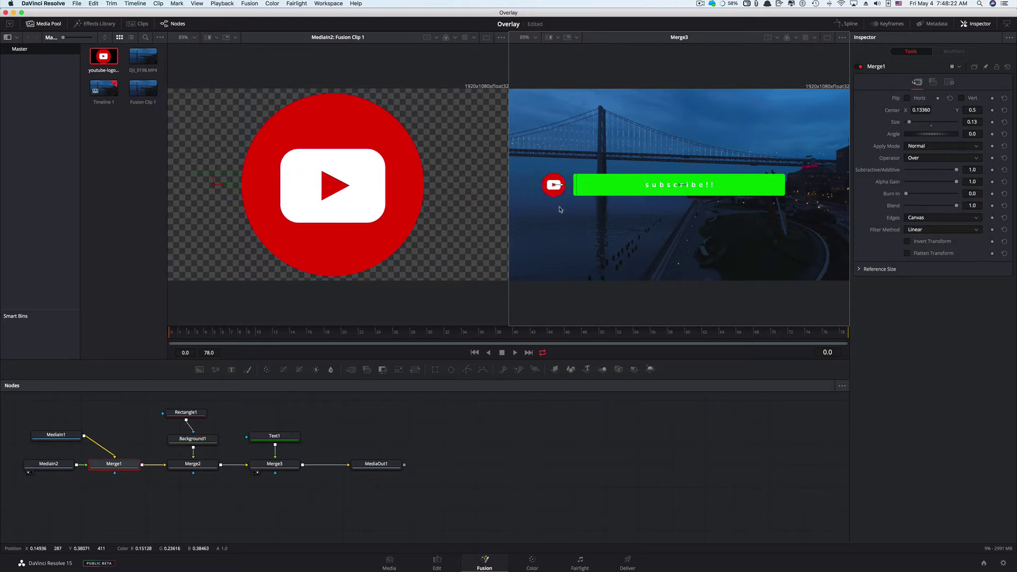
{"action": "left_click_drag", "start_coordinate": [910, 123], "coordinate": [905, 125]}
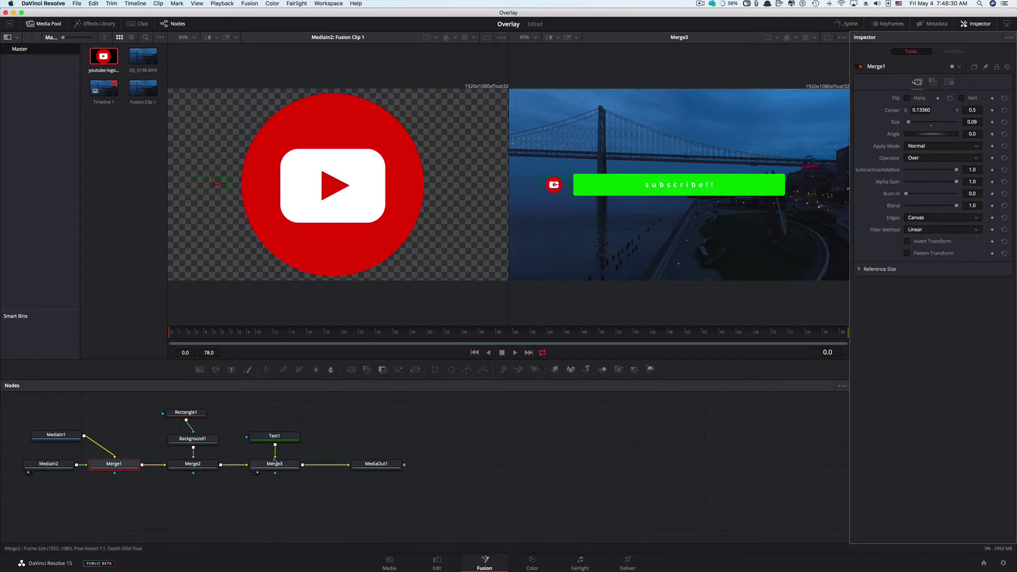
- Move the green rectangle to about X -0.017, Y 0.712, and position the "subscribe!!" text on its visible end
{"action": "left_click", "coordinate": [186, 413]}
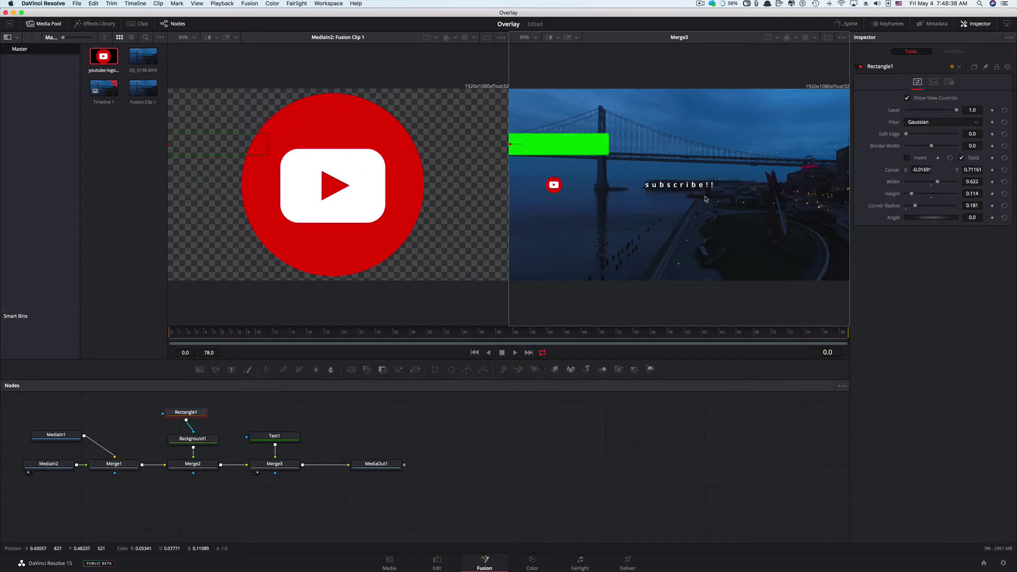
{"action": "left_click", "coordinate": [680, 185]}
{"action": "left_click_drag", "start_coordinate": [680, 185], "coordinate": [571, 146]}
- Move the YouTube logo in Merge1 just below the green bar, to about X 0.045, Y 0.579
{"action": "left_click", "coordinate": [112, 464]}
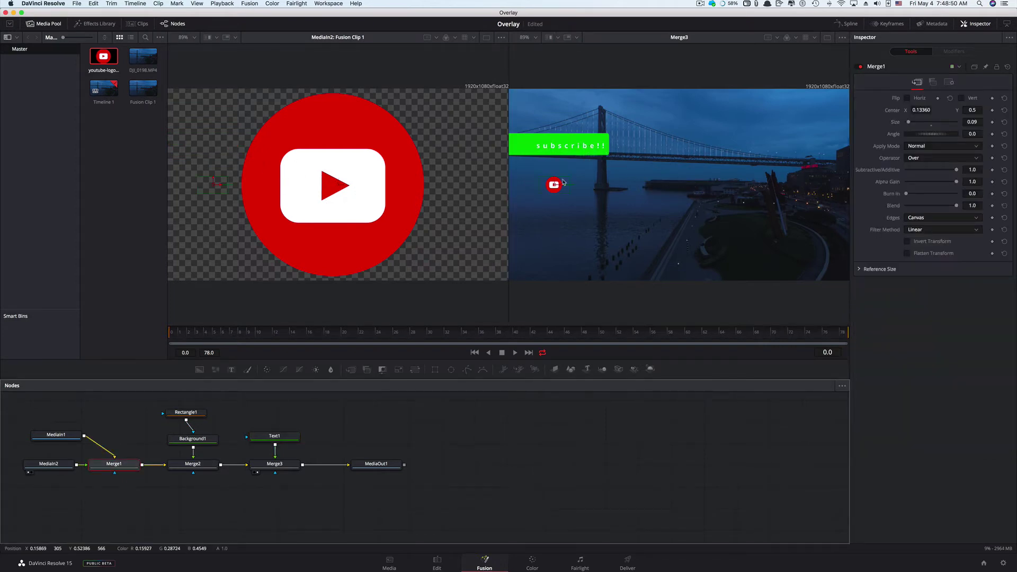
{"action": "left_click_drag", "start_coordinate": [563, 183], "coordinate": [524, 170]}
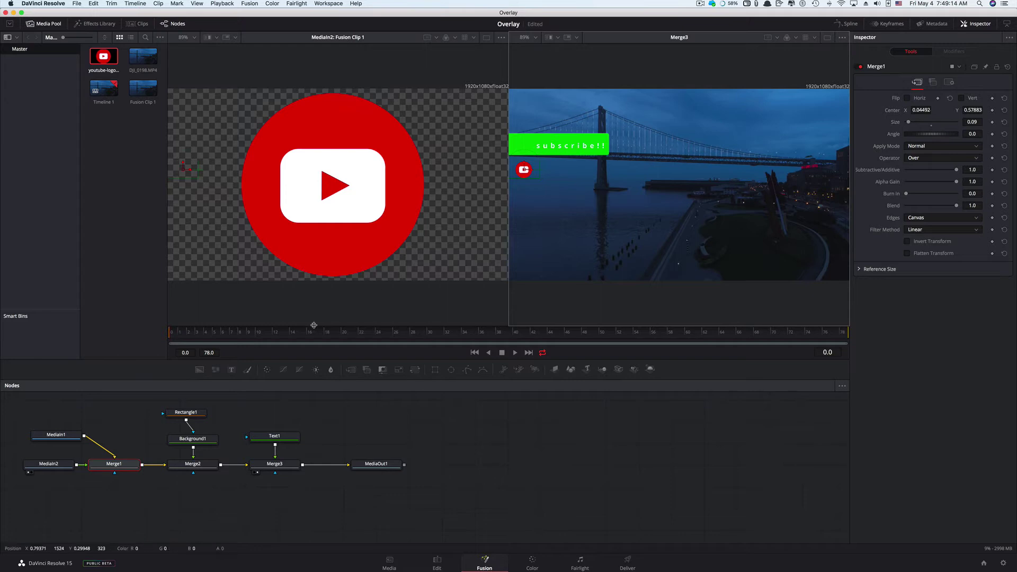
- Duplicate the Rectangle1 mask, insert the copy between Rectangle1 and Background1, and tidy the node positions
{"action": "left_click", "coordinate": [194, 413]}
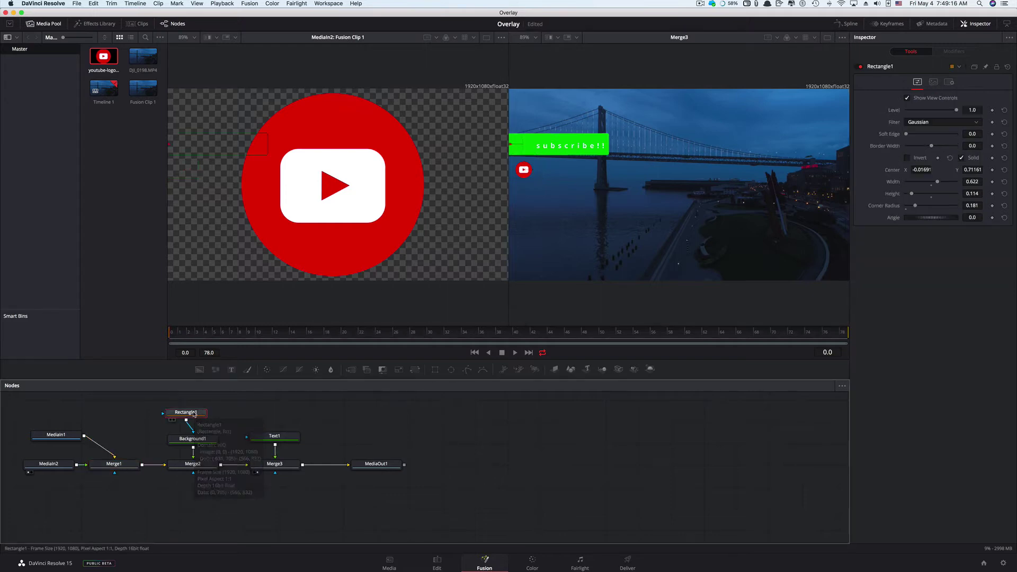
{"action": "key", "text": "super+c"}
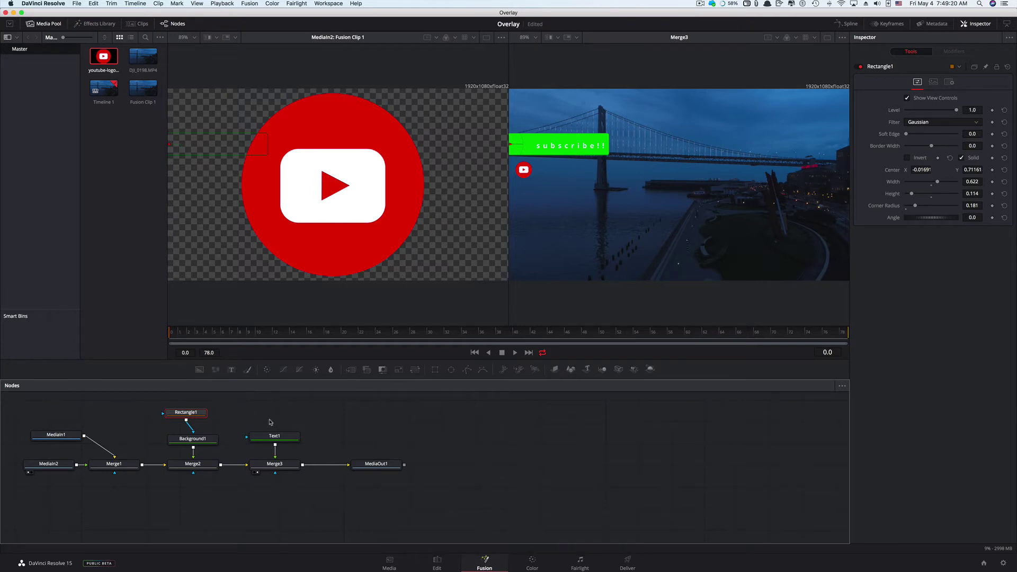
{"action": "key", "text": "super+v"}
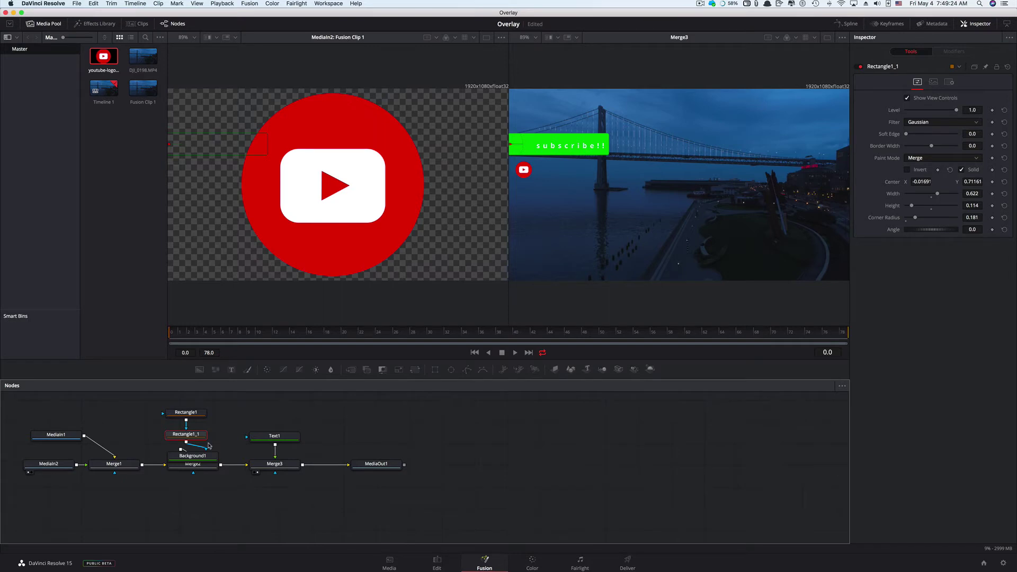
{"action": "left_click_drag", "start_coordinate": [206, 446], "coordinate": [190, 467]}
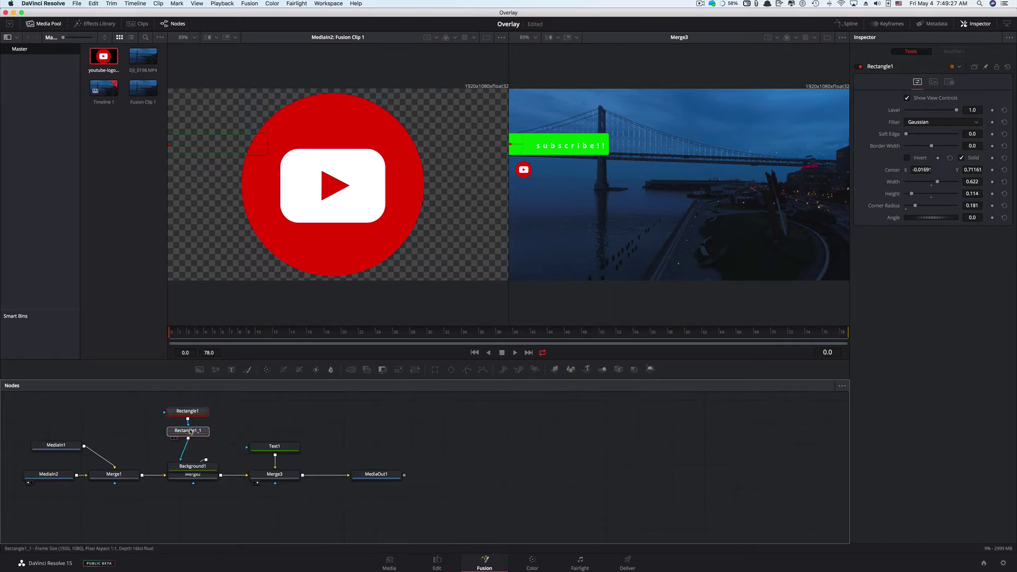
{"action": "left_click", "coordinate": [191, 467]}
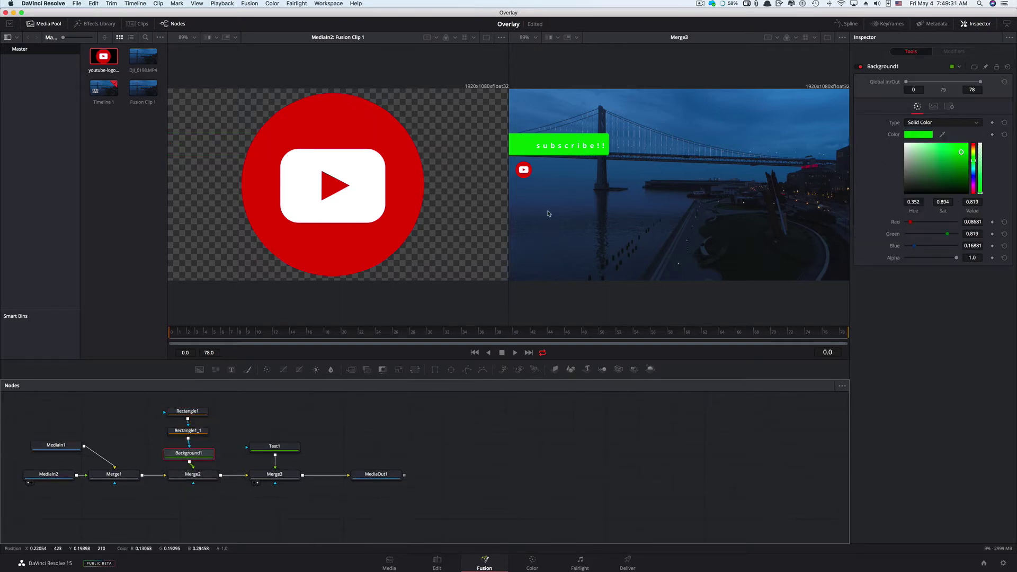
- Set the Rectangle1_1 mask's paint mode to Subtract, with width 0.6157 and height 0.104, to leave a thin green outline
{"action": "left_click", "coordinate": [202, 432]}
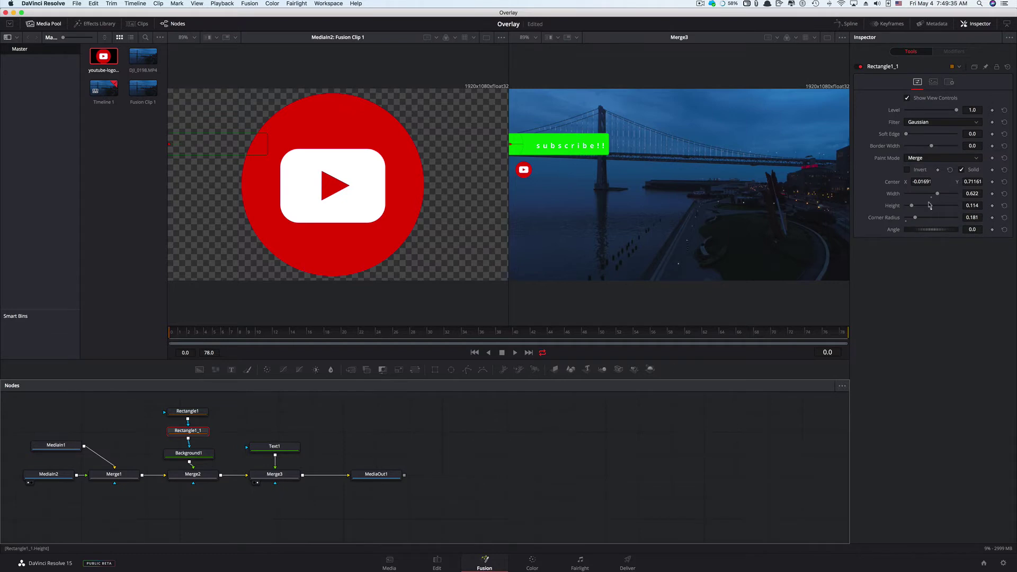
{"action": "left_click", "coordinate": [928, 163]}
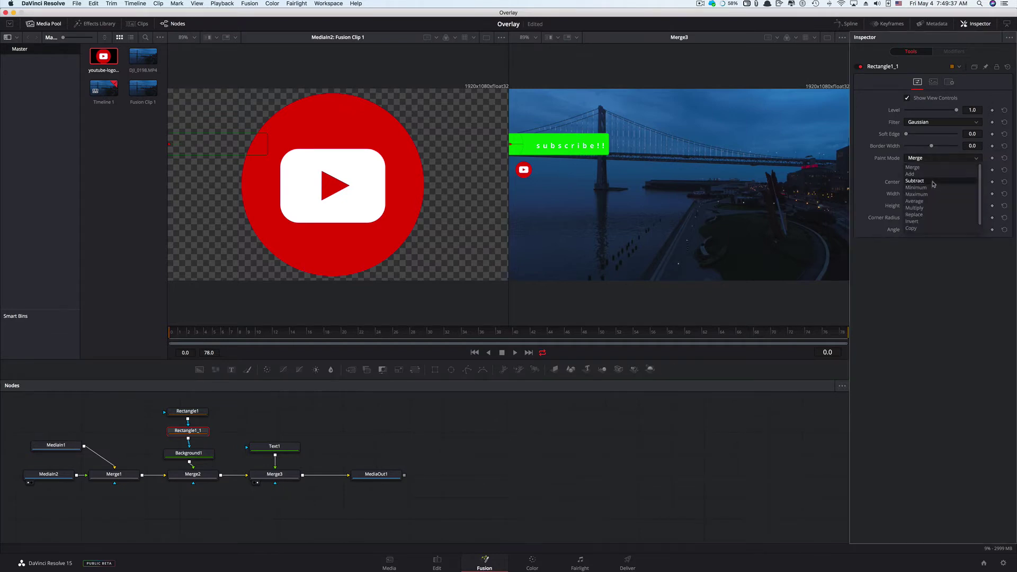
{"action": "left_click", "coordinate": [933, 183]}
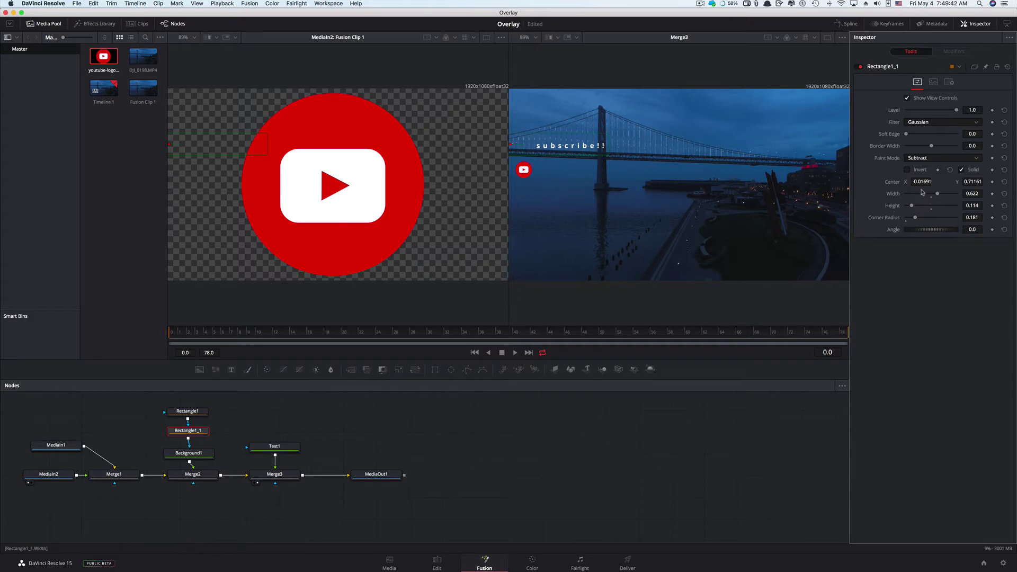
{"action": "key", "text": "super"}
{"action": "left_click_drag", "start_coordinate": [938, 196], "coordinate": [936, 197]}
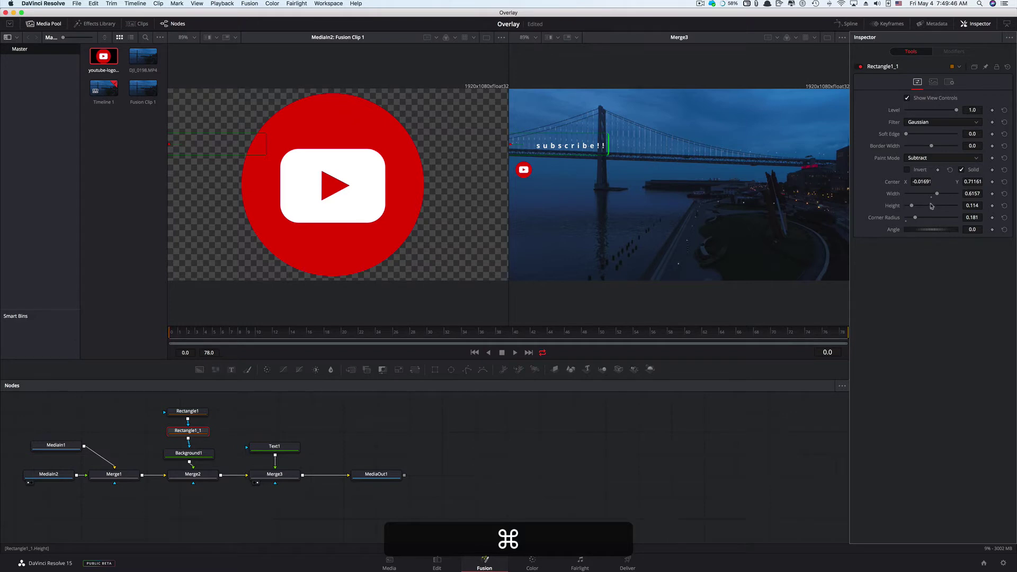
{"action": "left_click_drag", "start_coordinate": [911, 208], "coordinate": [908, 210]}
- Move the YouTube logo in Merge1 inside the green outline before the text, to about X 0.039, Y 0.708
{"action": "left_click", "coordinate": [527, 37]}
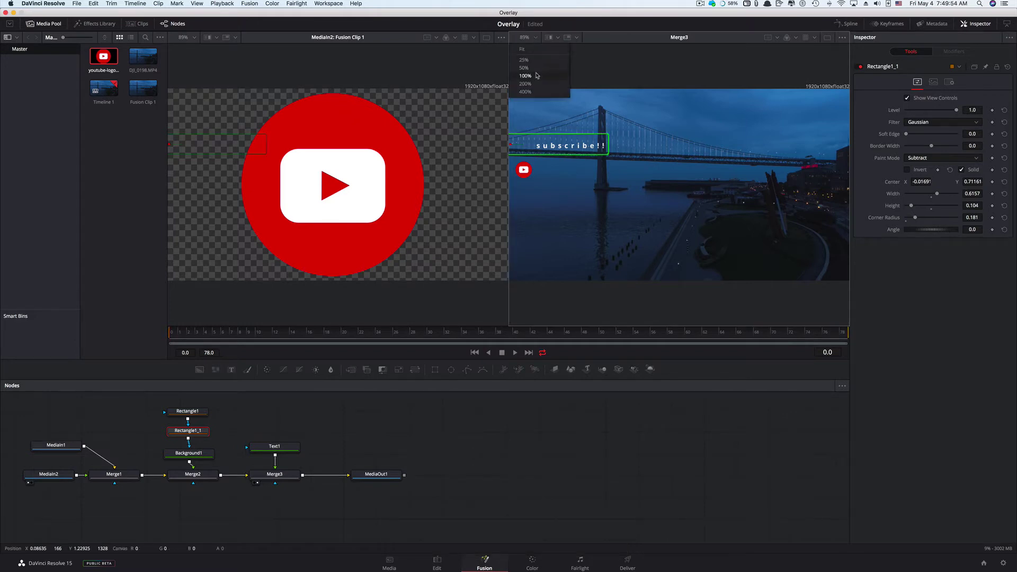
{"action": "left_click", "coordinate": [525, 80]}
{"action": "scroll", "coordinate": [627, 169], "scroll_direction": "left", "scroll_amount": 10}
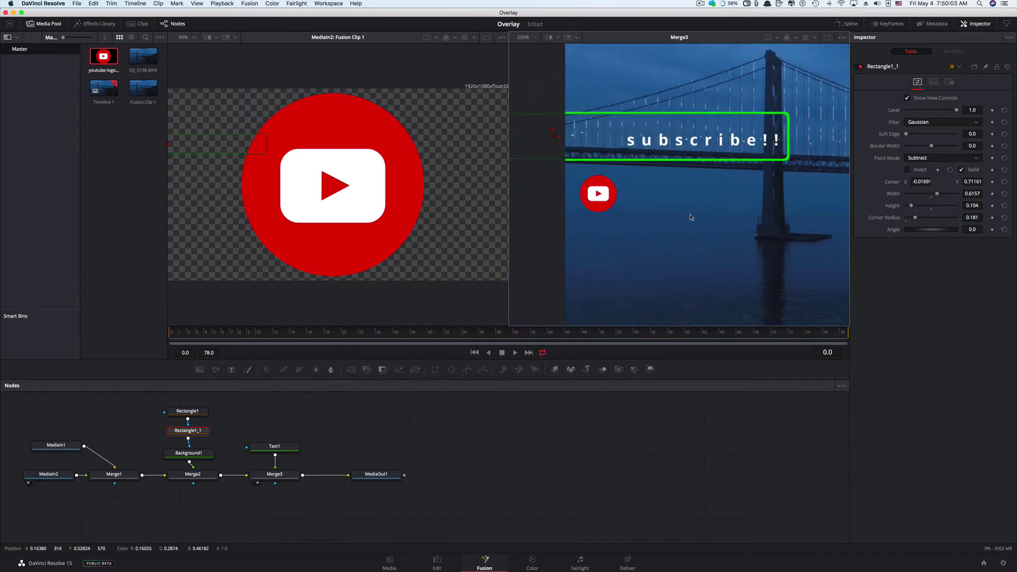
{"action": "left_click_drag", "start_coordinate": [722, 219], "coordinate": [676, 216]}
{"action": "scroll", "coordinate": [676, 216], "scroll_direction": "up", "scroll_amount": 3}
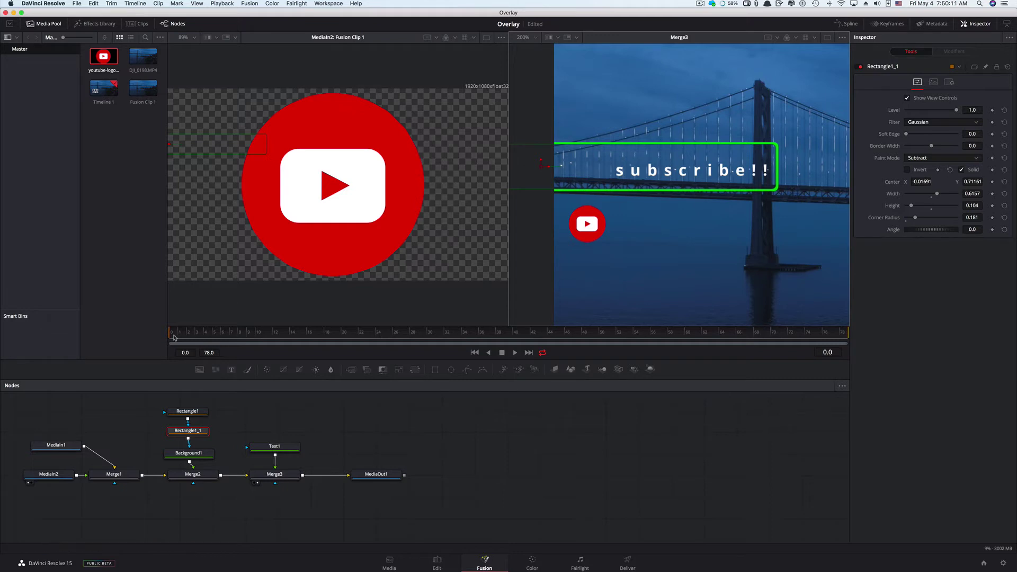
{"action": "left_click", "coordinate": [119, 474]}
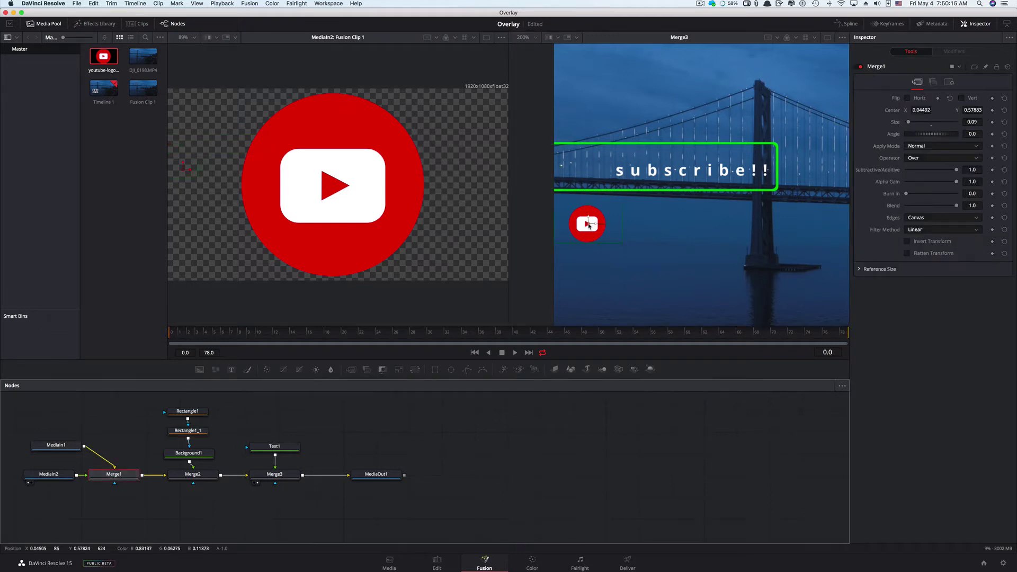
{"action": "left_click_drag", "start_coordinate": [588, 223], "coordinate": [583, 169]}
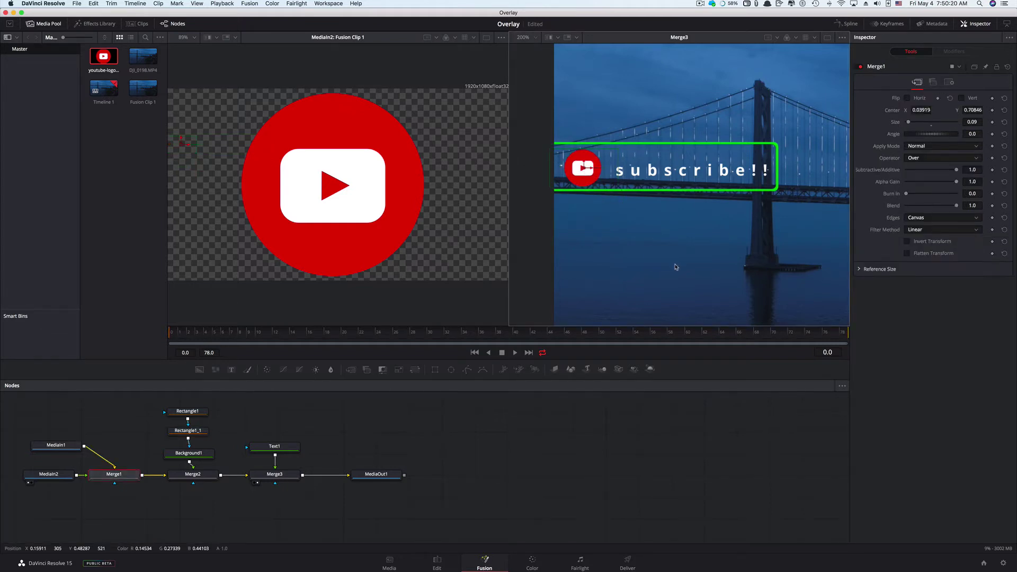
- Add a Mask Paint node as the effect mask of Merge2 and select it
{"action": "left_click", "coordinate": [192, 474]}
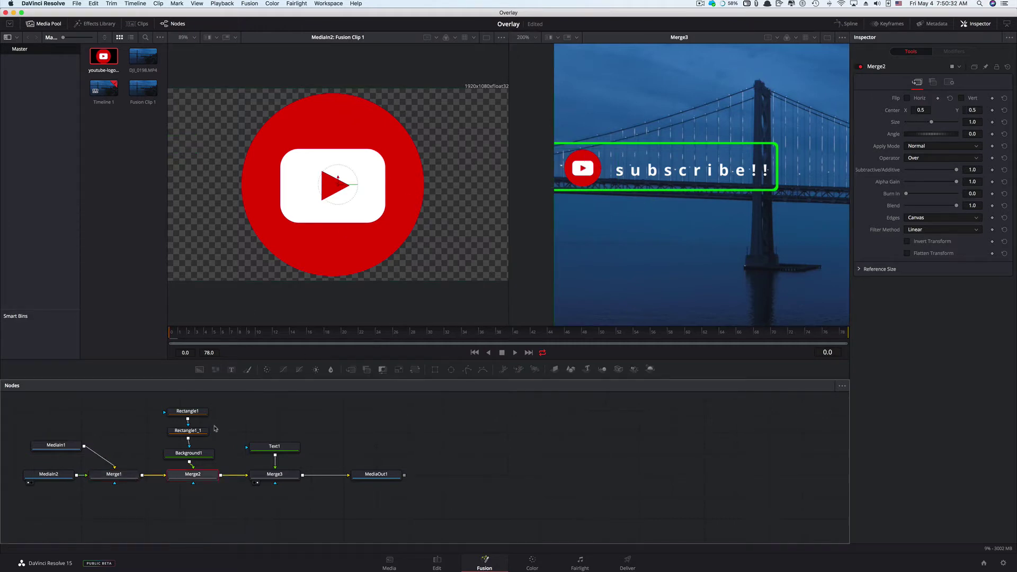
{"action": "key", "text": "shift+space"}
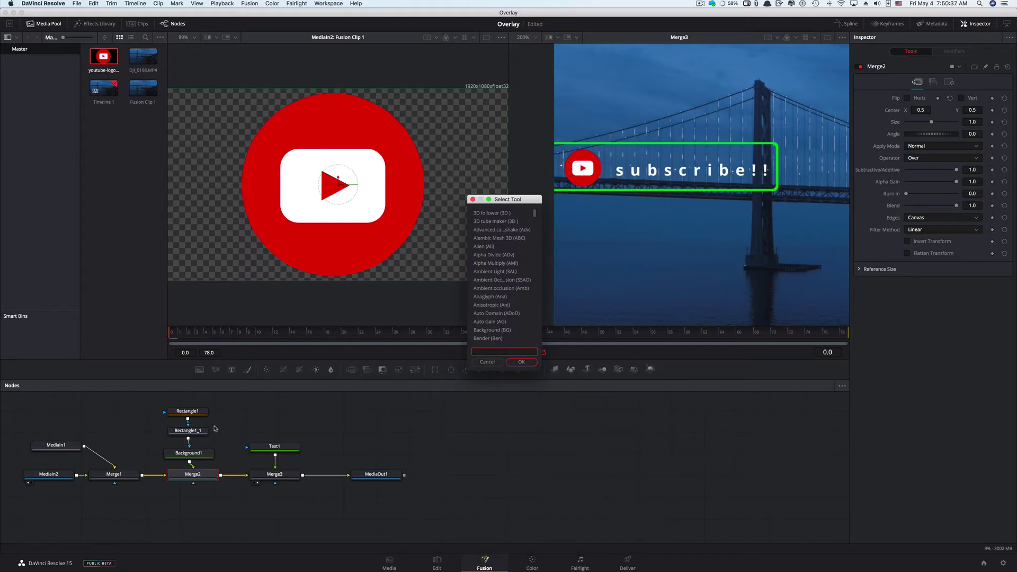
{"action": "type", "text": "paint"}
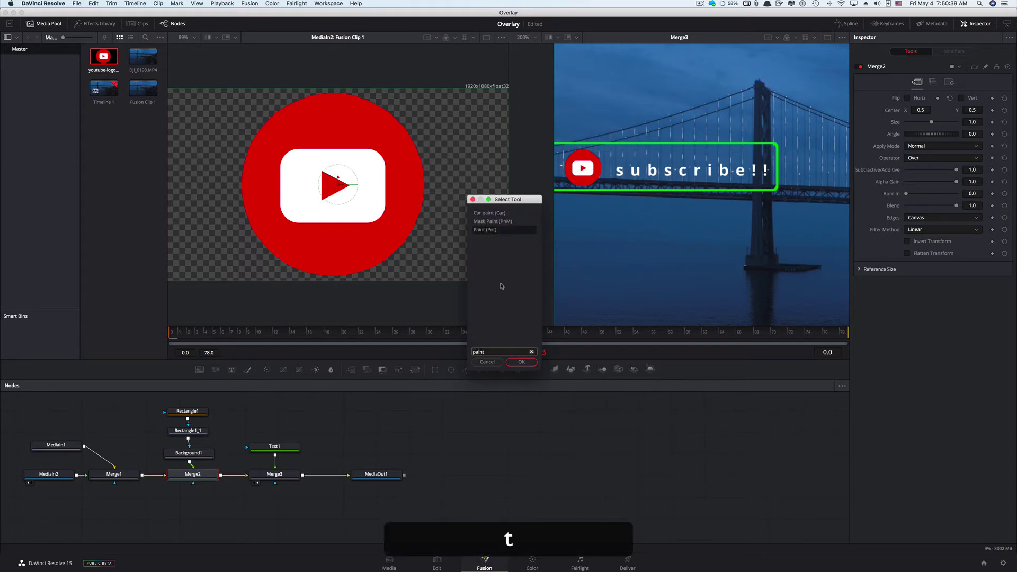
{"action": "left_click", "coordinate": [492, 221]}
{"action": "left_click", "coordinate": [526, 364]}
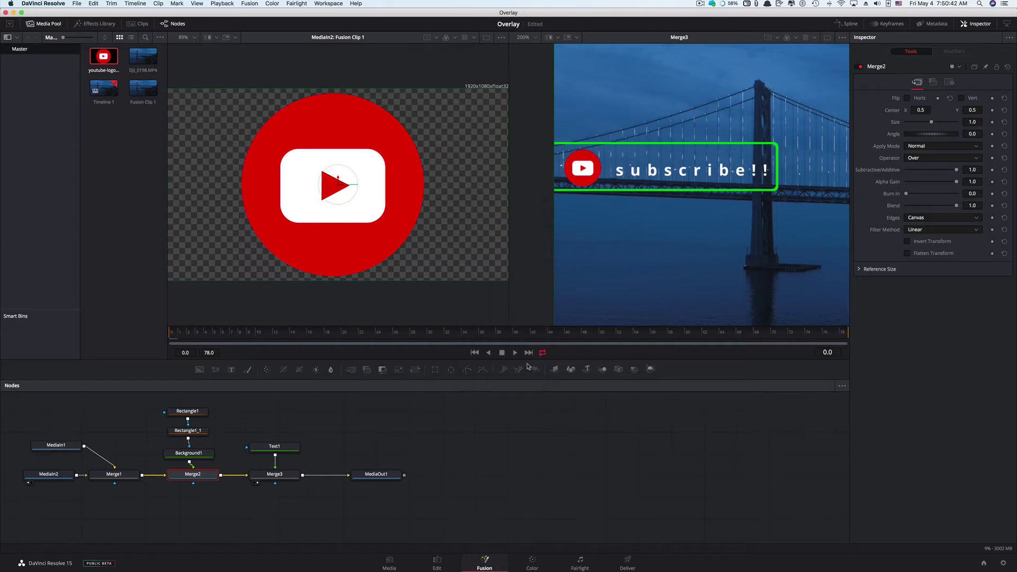
{"action": "left_click", "coordinate": [190, 463]}
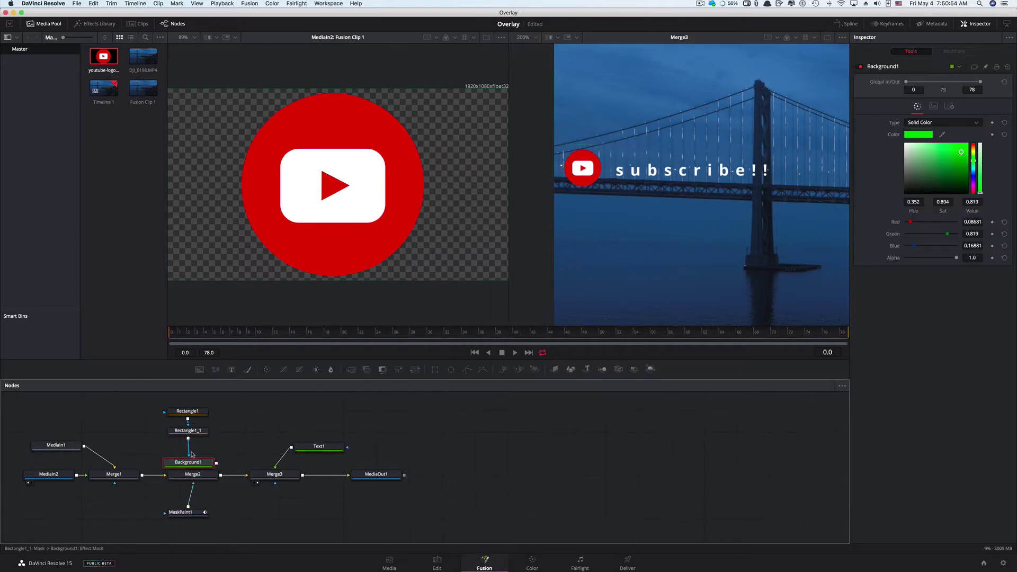
{"action": "left_click", "coordinate": [183, 512]}
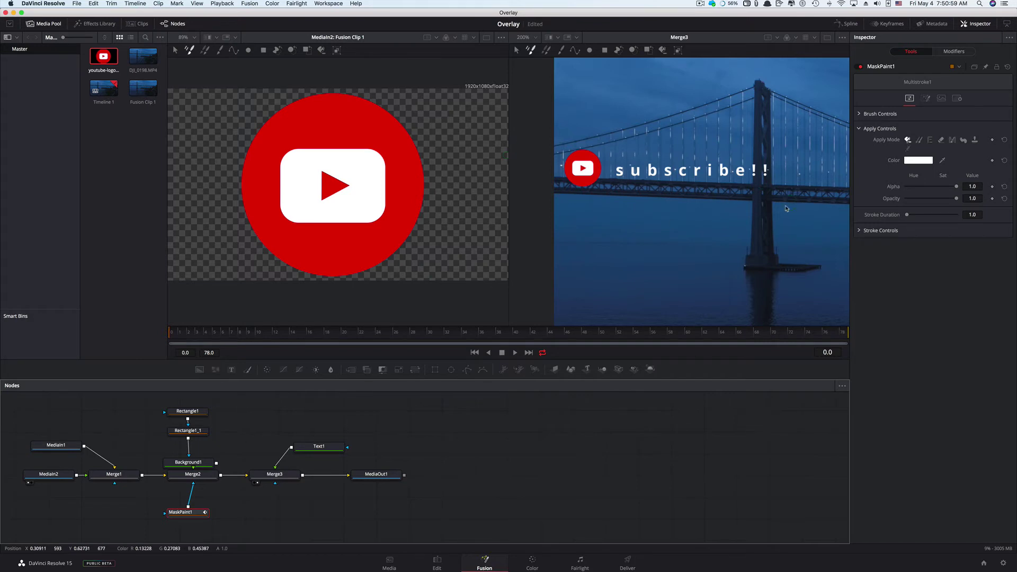
- Show Merge2 and then the Rectangle1_1 mask in the second viewer
{"action": "left_click", "coordinate": [192, 474]}
{"action": "key", "text": "2"}
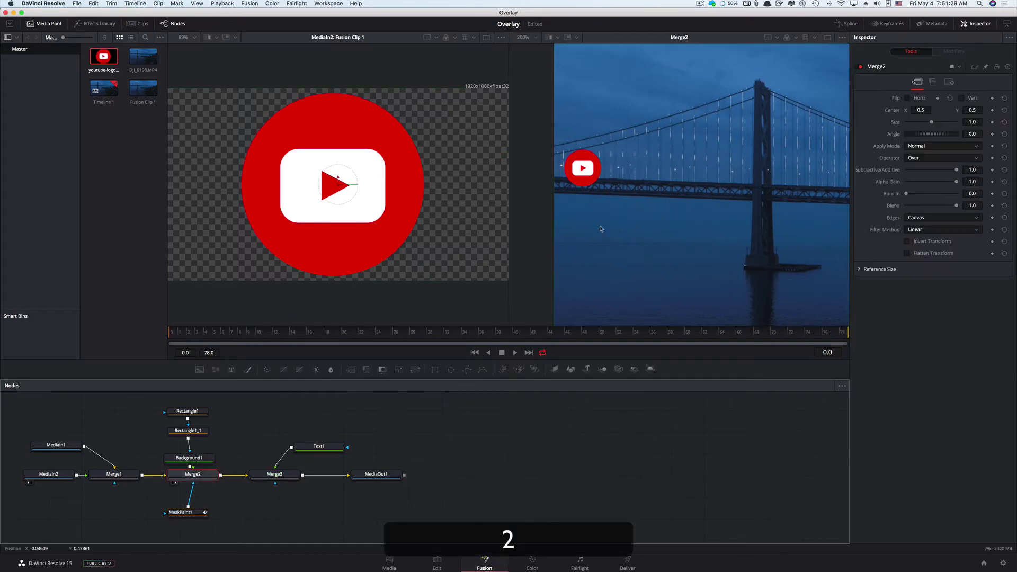
{"action": "left_click", "coordinate": [194, 432]}
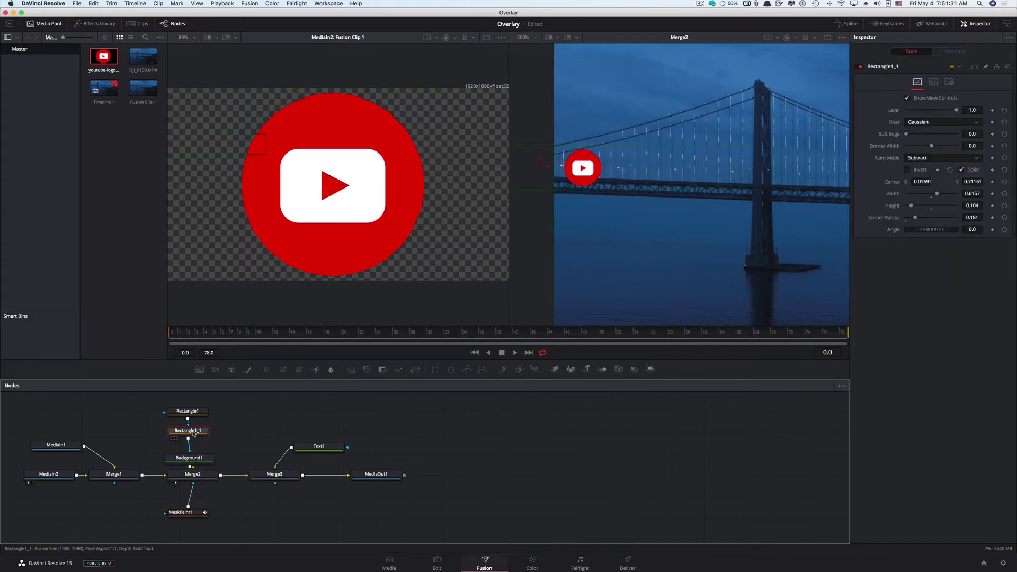
{"action": "key", "text": "2"}
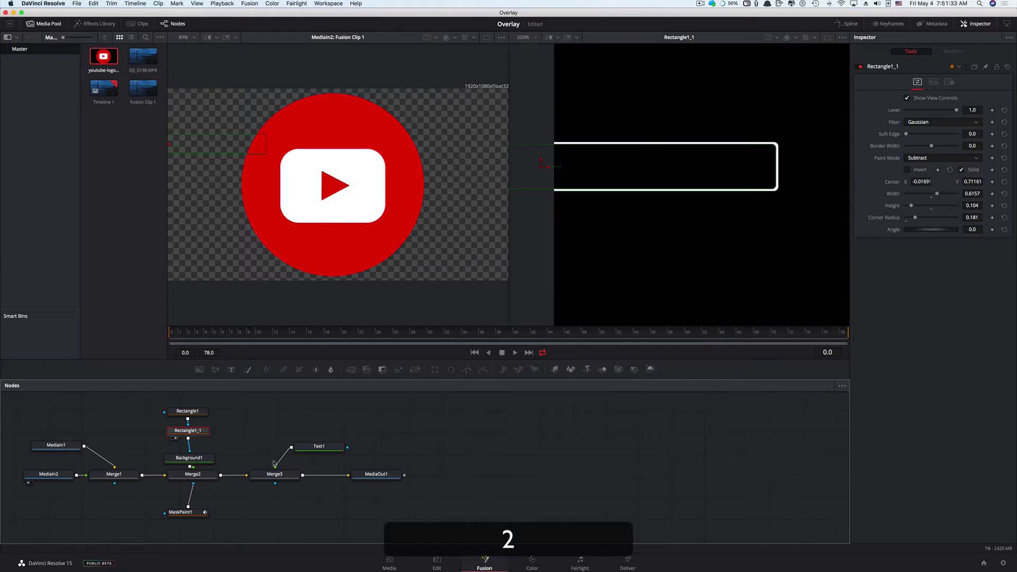
- Draw a closed polyline stroke in MaskPaint1 tracing the rectangle outline, with its start and end beyond the frame edge
{"action": "left_click", "coordinate": [188, 513]}
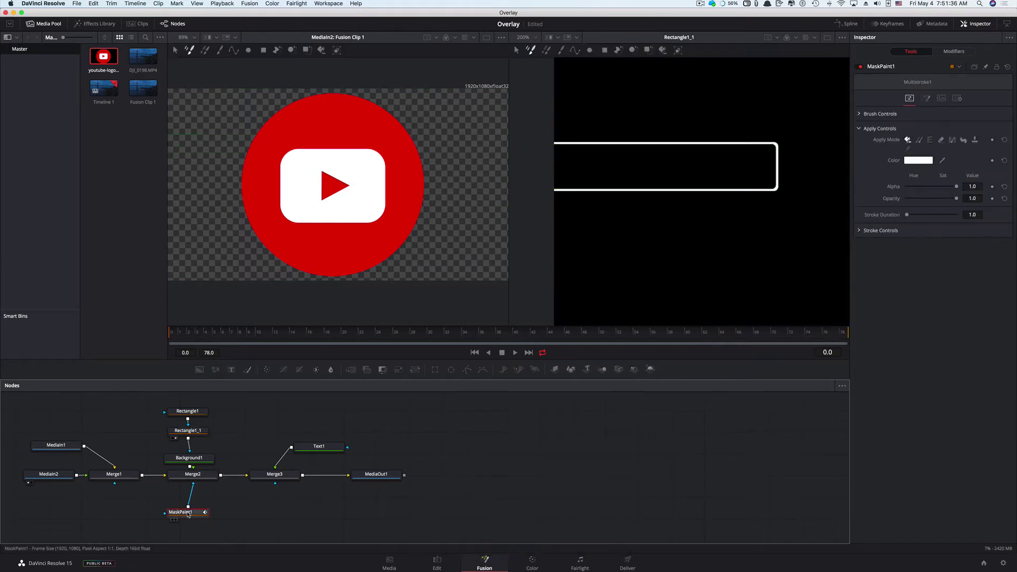
{"action": "left_click", "coordinate": [575, 51]}
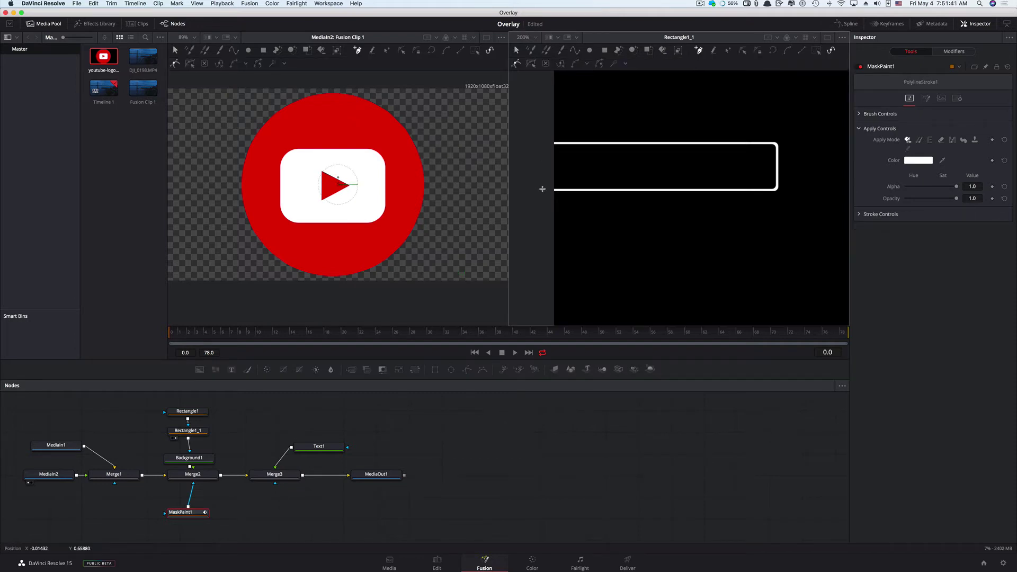
{"action": "left_click_drag", "start_coordinate": [543, 189], "coordinate": [597, 193]}
{"action": "left_click", "coordinate": [708, 189]}
{"action": "left_click", "coordinate": [774, 190]}
{"action": "left_click", "coordinate": [774, 143]}
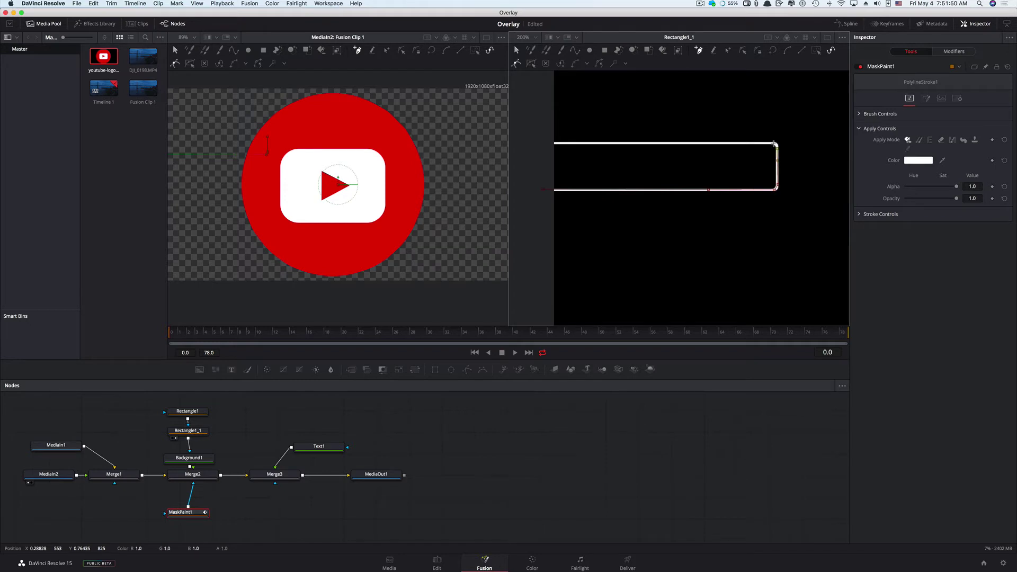
{"action": "left_click", "coordinate": [708, 143]}
{"action": "left_click", "coordinate": [536, 142]}
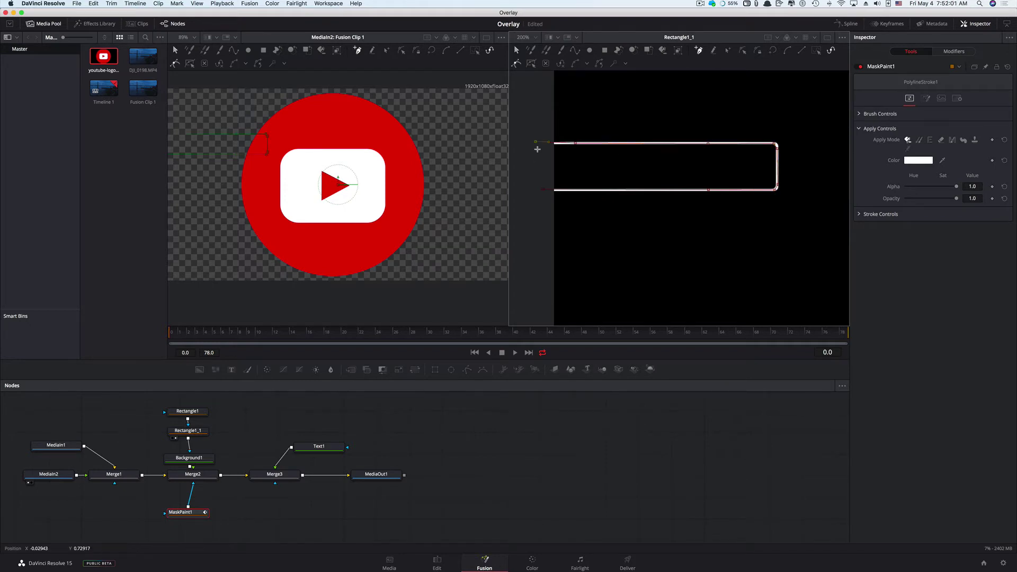
{"action": "left_click", "coordinate": [774, 51]}
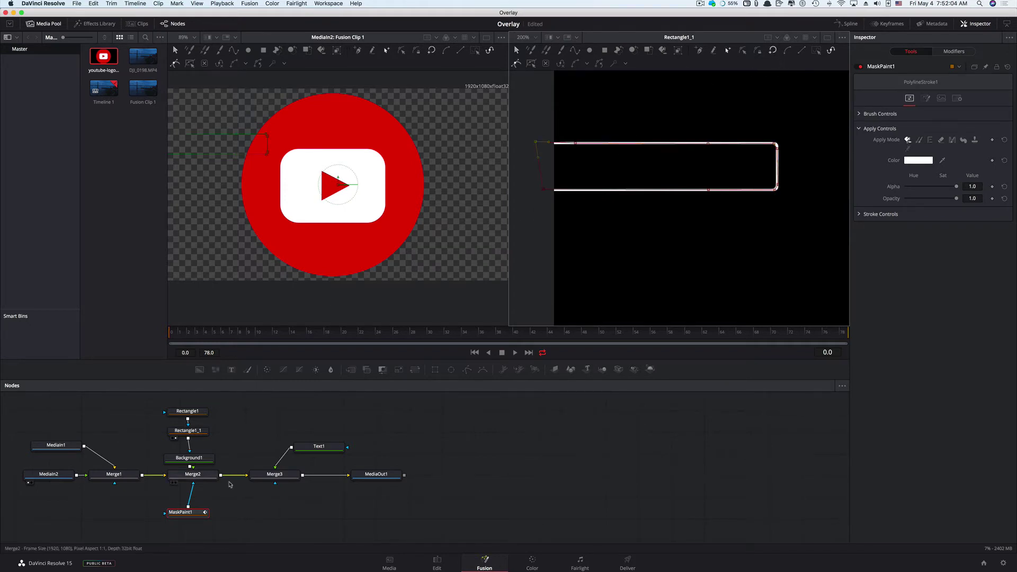
- Show MediaOut1 in the second viewer and set the MaskPaint1 polyline stroke's Write On end to 0.0 at frame 6
{"action": "left_click", "coordinate": [375, 474]}
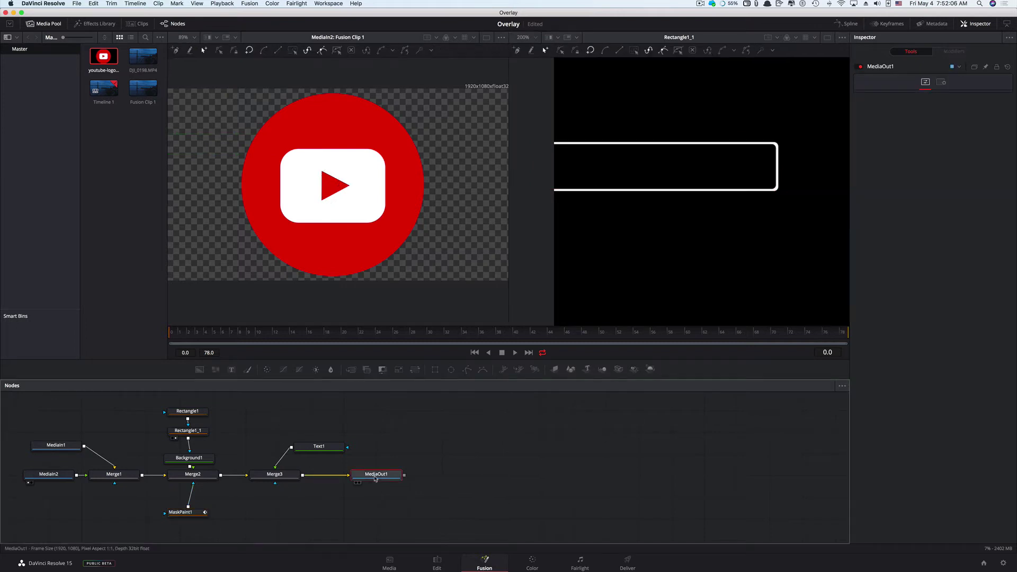
{"action": "key", "text": "2"}
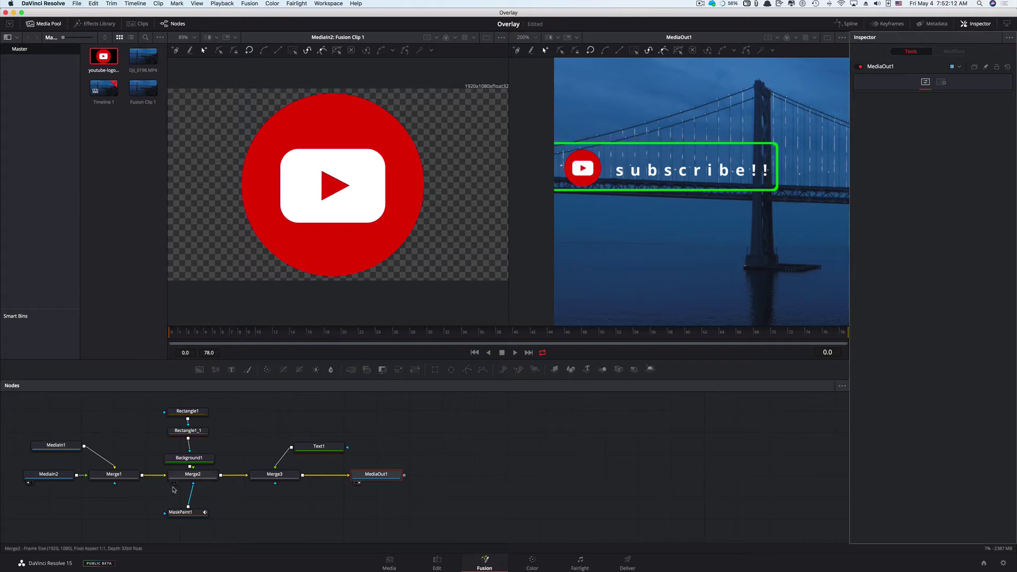
{"action": "left_click", "coordinate": [181, 513]}
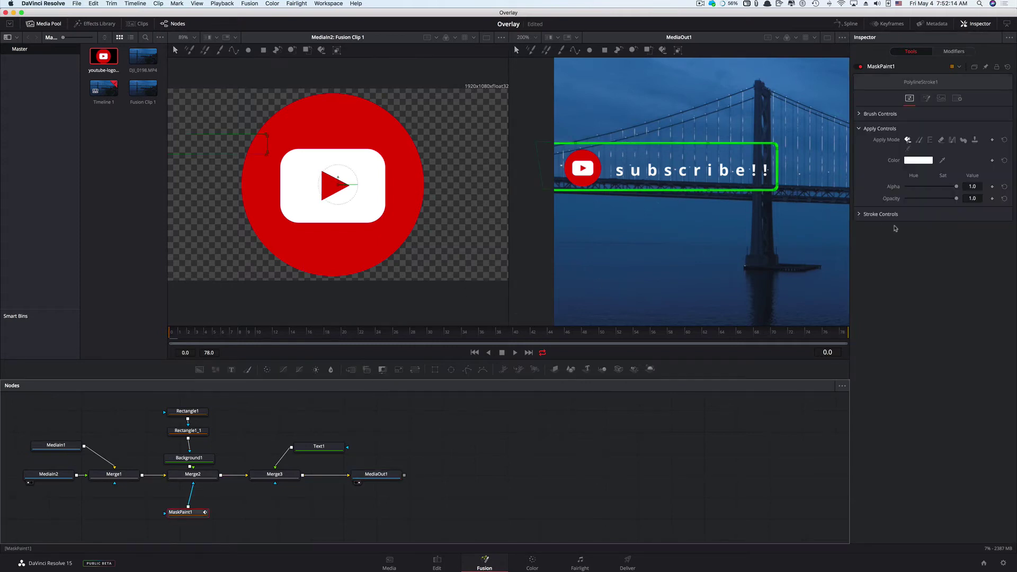
{"action": "left_click", "coordinate": [860, 215]}
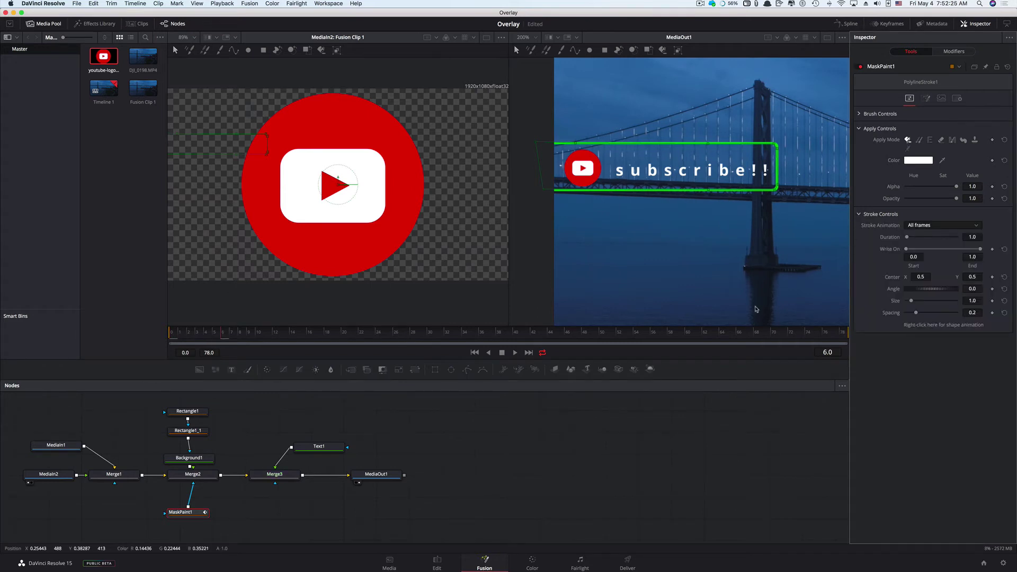
{"action": "left_click_drag", "start_coordinate": [980, 249], "coordinate": [888, 248]}
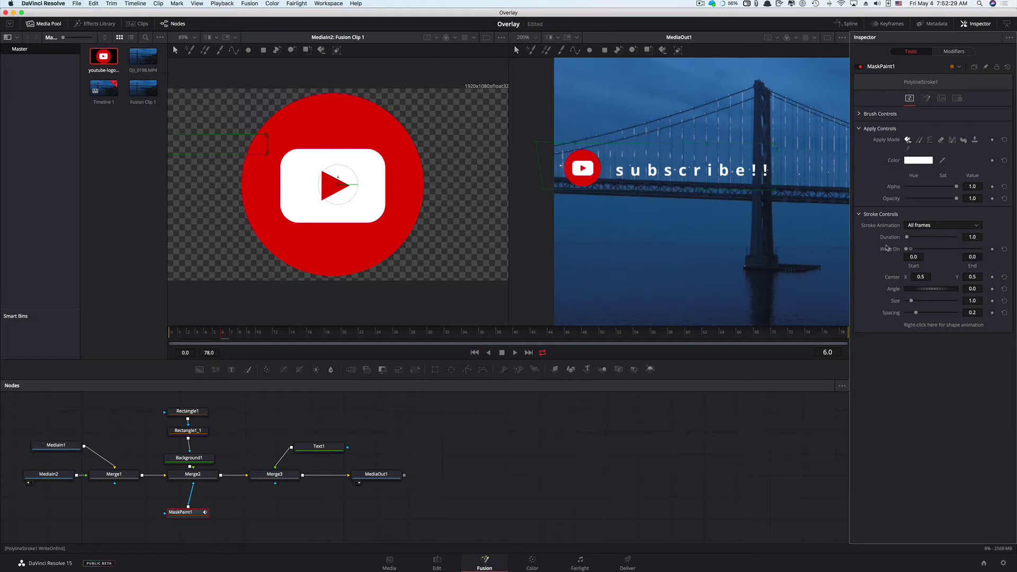